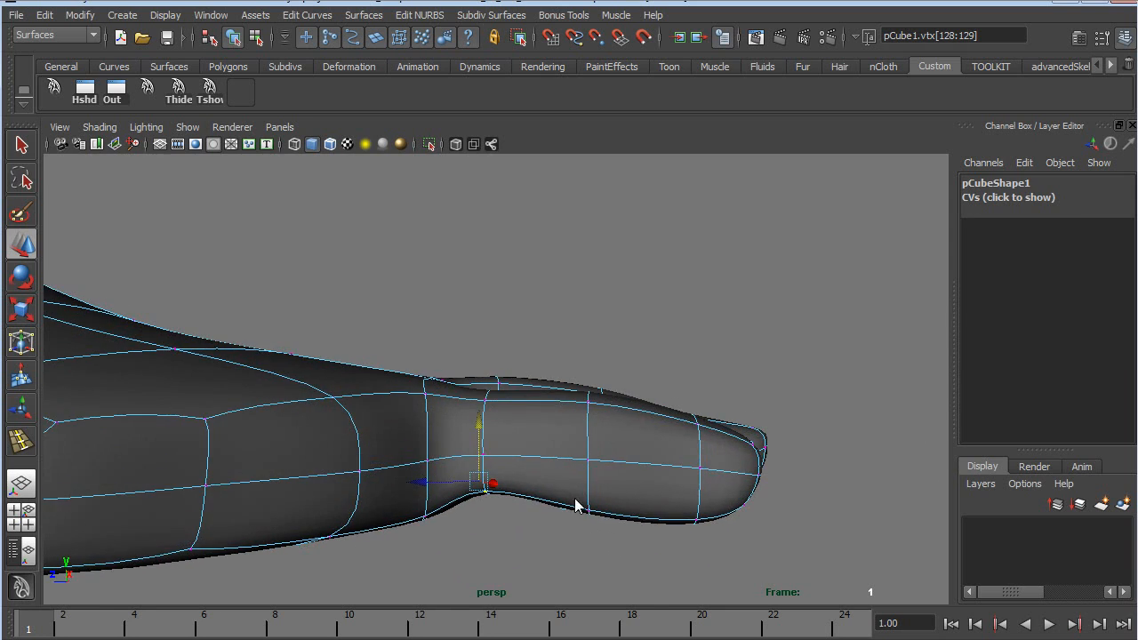
Step: Insert an edge loop across the second toe, just in front of its middle joint loop
{"action": "left_click", "coordinate": [574, 455]}
{"action": "left_click_drag", "start_coordinate": [573, 455], "coordinate": [670, 459], "text": "alt"}
{"action": "right_click_drag", "start_coordinate": [583, 480], "coordinate": [634, 429]}
{"action": "mouse_move", "coordinate": [618, 486]}
{"action": "right_mouse_down", "text": "shift"}
{"action": "mouse_move", "coordinate": [576, 439]}
{"action": "mouse_move", "coordinate": [544, 449]}
{"action": "mouse_move", "coordinate": [589, 436]}
{"action": "mouse_move", "coordinate": [727, 442]}
{"action": "mouse_move", "coordinate": [605, 453]}
{"action": "mouse_move", "coordinate": [605, 469]}
{"action": "right_mouse_up", "text": "shift"}
{"action": "left_click", "coordinate": [632, 474]}
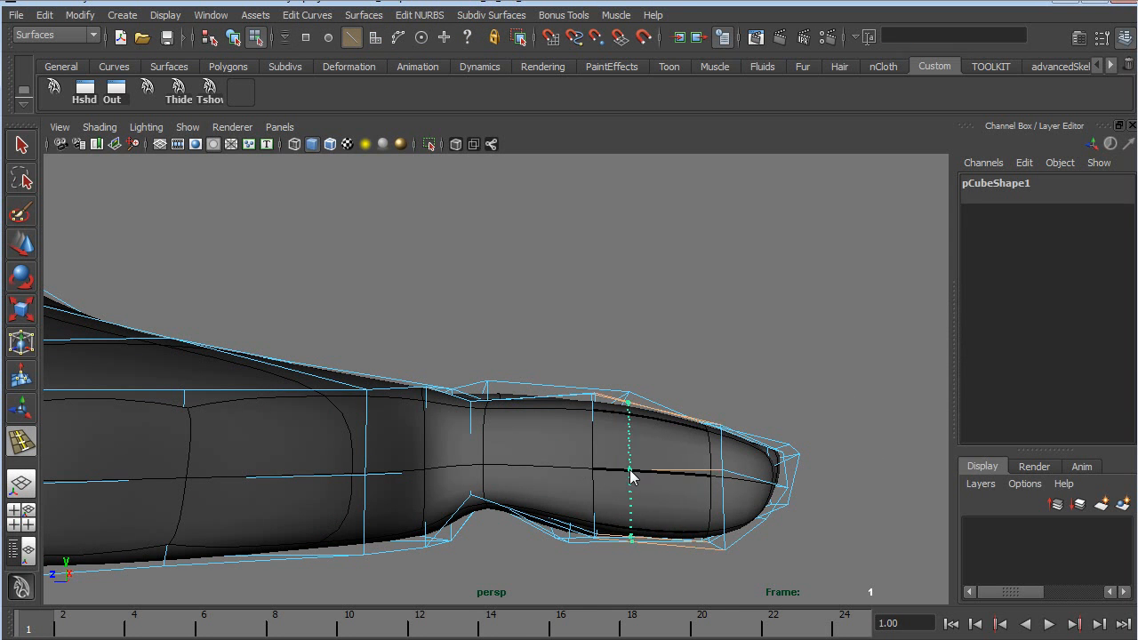
{"action": "key", "text": "1"}
{"action": "key", "text": "w"}
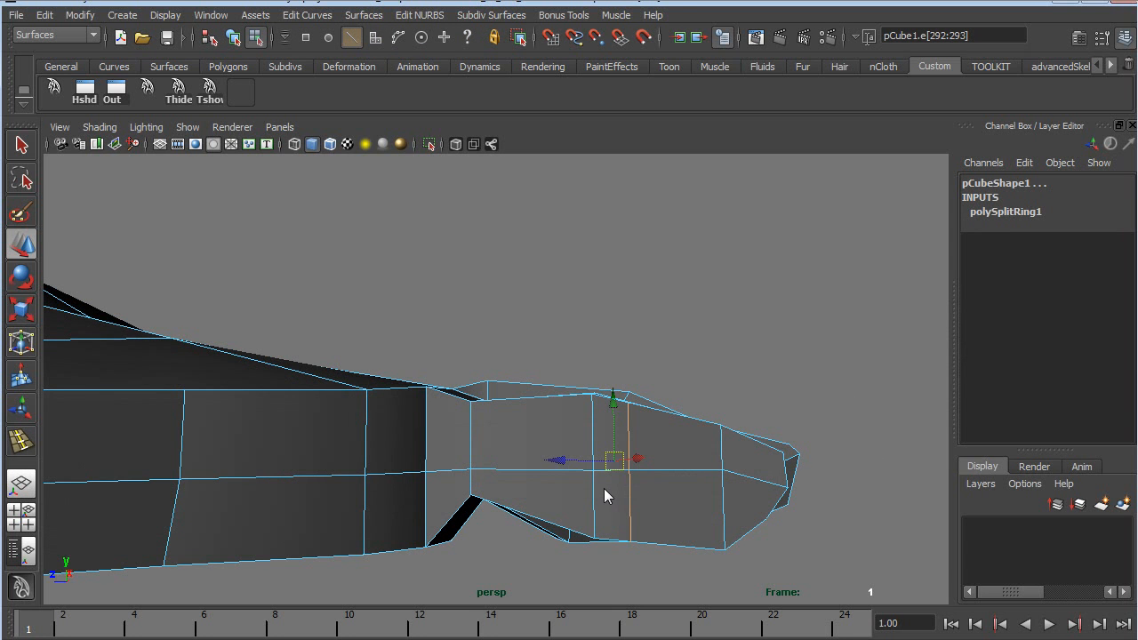
Step: Adjust the height of individual edges on the second toe near the new edge loop
{"action": "left_click_drag", "start_coordinate": [601, 501], "coordinate": [592, 442], "text": "alt"}
{"action": "right_click", "coordinate": [603, 494]}
{"action": "left_click", "coordinate": [596, 503]}
{"action": "left_click", "coordinate": [596, 510]}
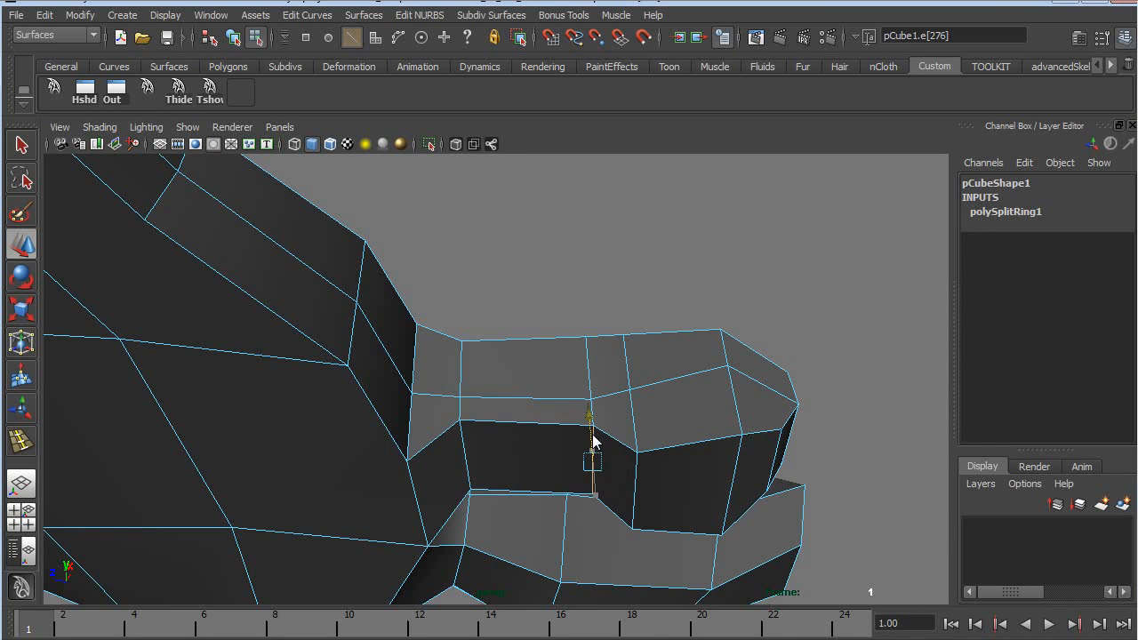
{"action": "left_click", "coordinate": [546, 399]}
{"action": "left_click_drag", "start_coordinate": [547, 399], "coordinate": [626, 345], "text": "alt"}
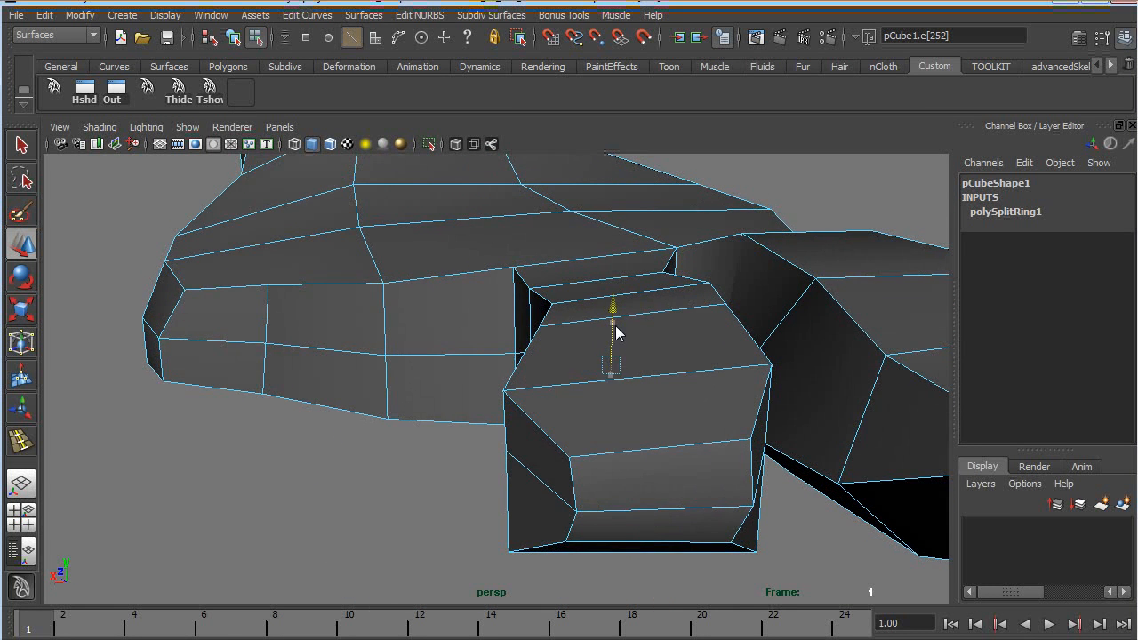
{"action": "left_click_drag", "start_coordinate": [551, 389], "coordinate": [668, 436], "text": "alt"}
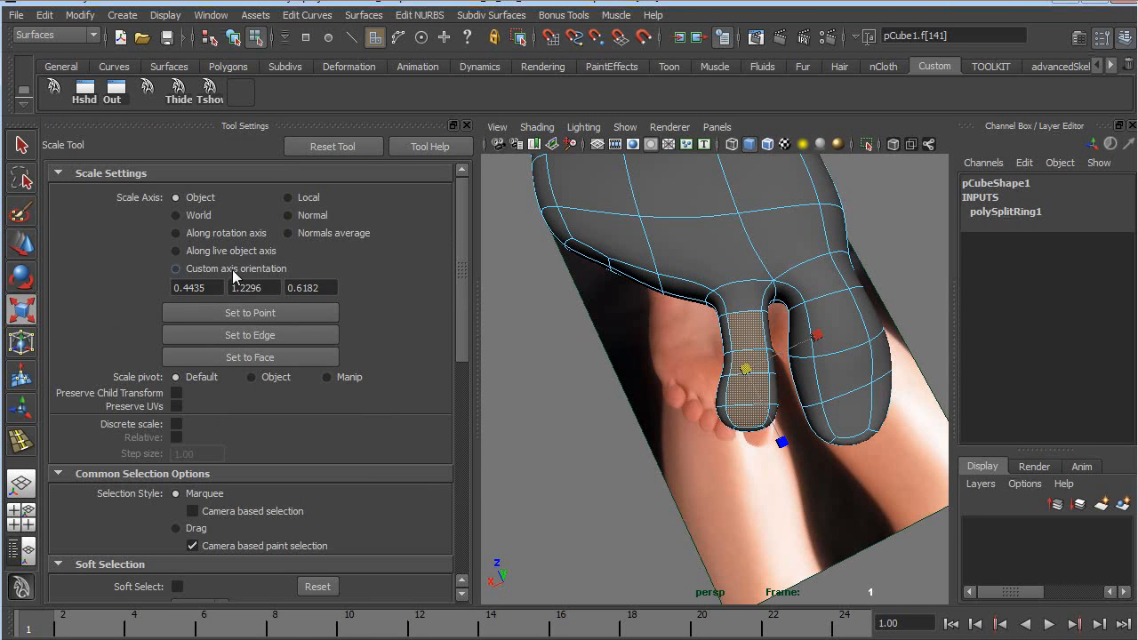
Step: Orient the Scale tool's custom axis to an edge running across the second toe
{"action": "left_click", "coordinate": [234, 270]}
{"action": "left_click", "coordinate": [265, 334]}
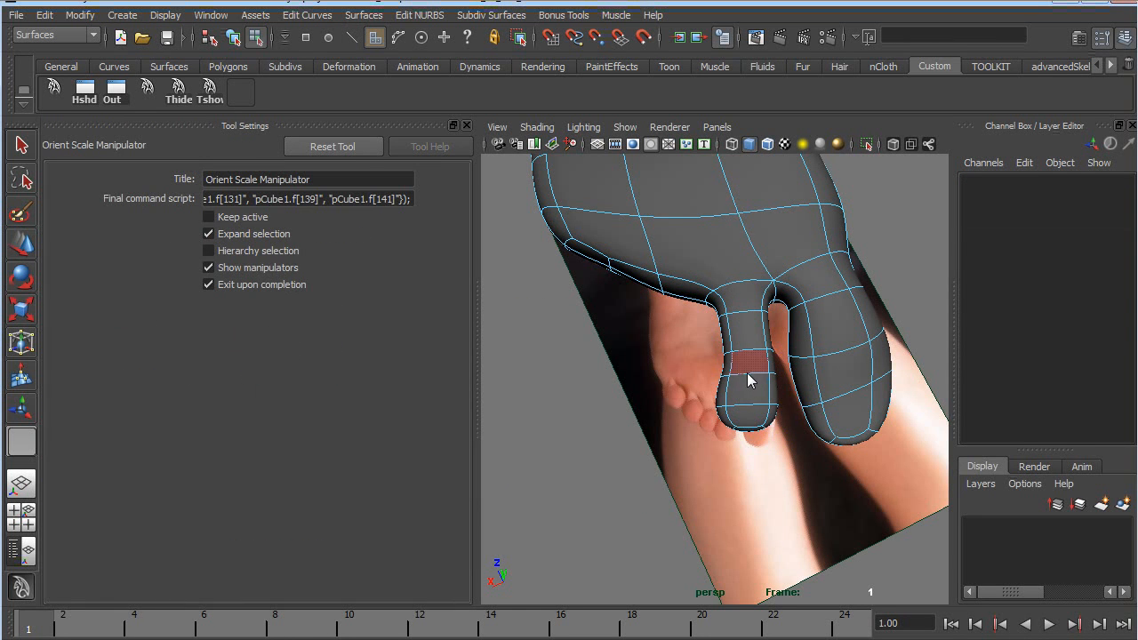
{"action": "left_click", "coordinate": [353, 37]}
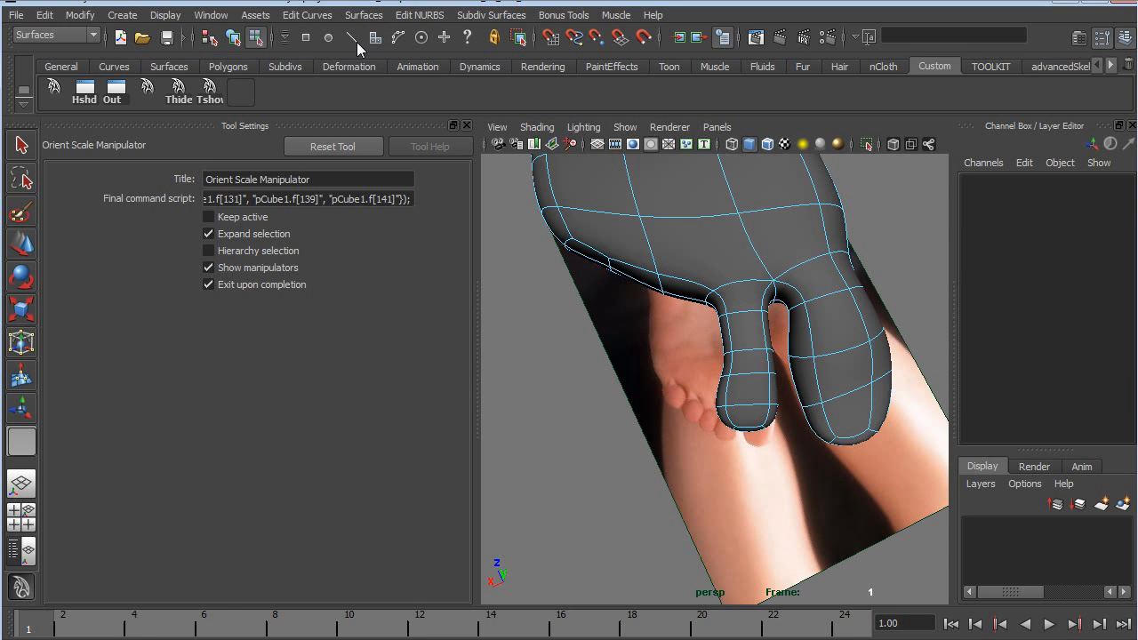
{"action": "left_click", "coordinate": [754, 378]}
{"action": "left_click_drag", "start_coordinate": [689, 371], "coordinate": [705, 212]}
{"action": "right_click_drag", "start_coordinate": [705, 212], "coordinate": [880, 441], "text": "alt"}
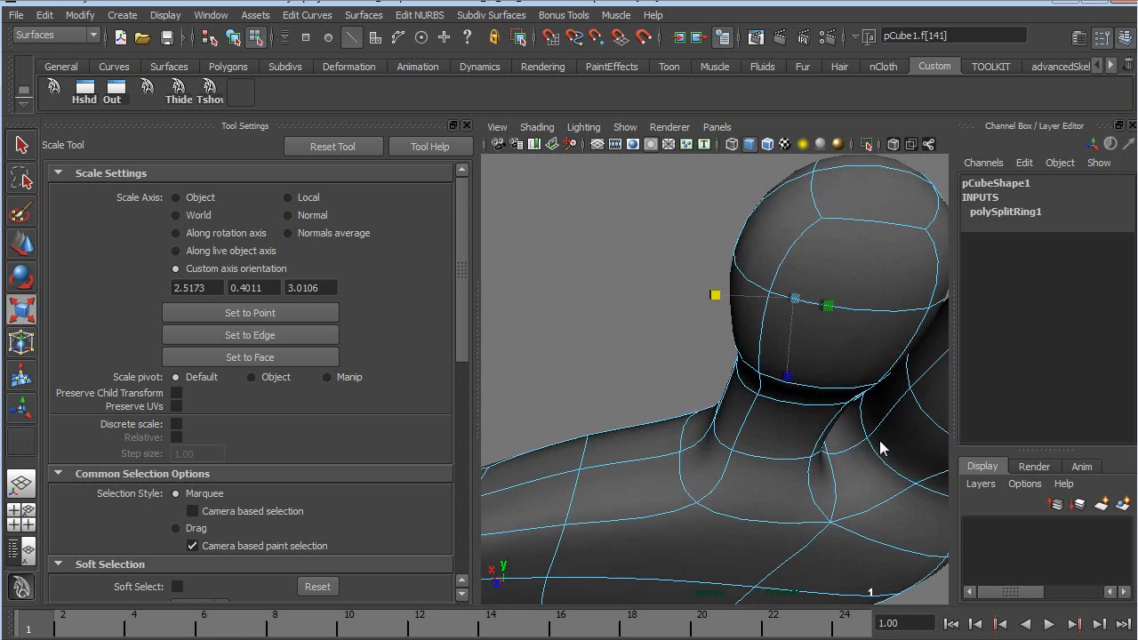
{"action": "left_click_drag", "start_coordinate": [880, 448], "coordinate": [856, 293], "text": "alt"}
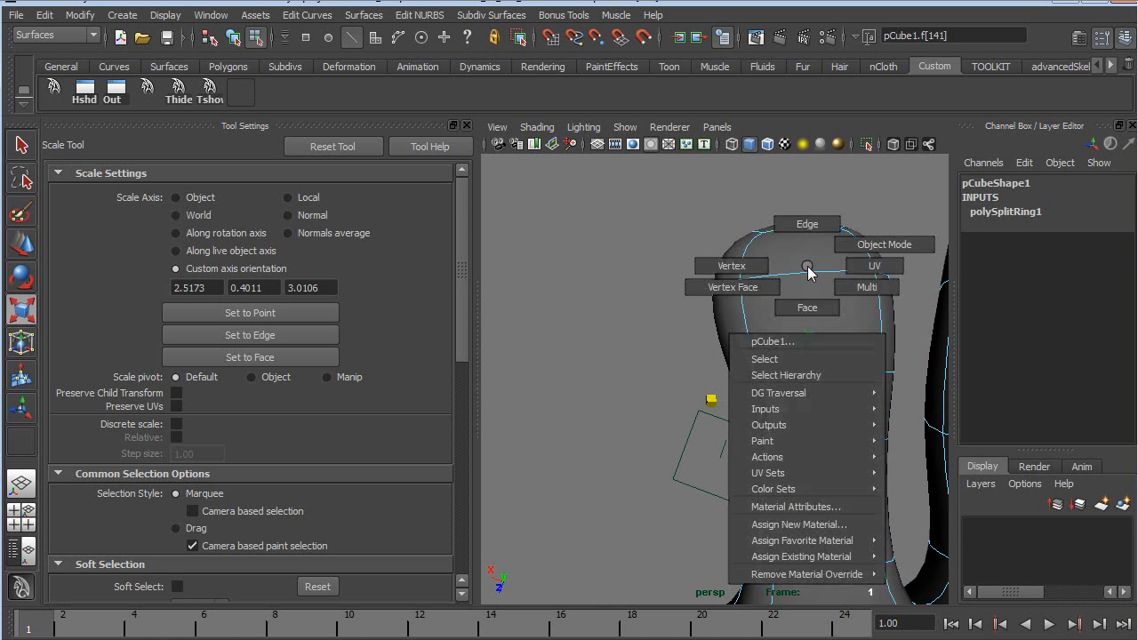
Step: Select the row of faces along the second toe's underside for adjustment with the Scale tool
{"action": "left_click", "coordinate": [797, 252]}
{"action": "left_click", "coordinate": [806, 325], "text": "shift"}
{"action": "left_click", "coordinate": [808, 402], "text": "shift"}
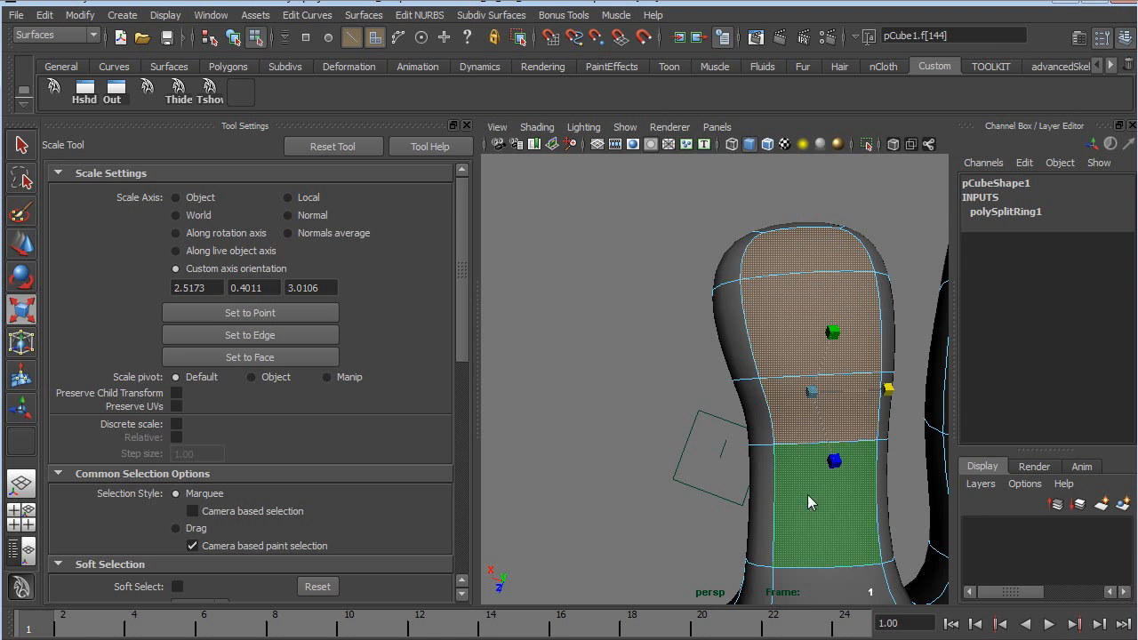
{"action": "left_click_drag", "start_coordinate": [806, 483], "coordinate": [679, 328], "text": "alt"}
{"action": "left_click_drag", "start_coordinate": [801, 313], "coordinate": [753, 499], "text": "alt"}
{"action": "key", "text": "1"}
Step: Split the edge ring of the second toe with another edge loop between its joint and base
{"action": "left_click_drag", "start_coordinate": [734, 424], "coordinate": [931, 482], "text": "alt"}
{"action": "left_click_drag", "start_coordinate": [607, 397], "coordinate": [616, 406], "text": "alt"}
{"action": "middle_click_drag", "start_coordinate": [615, 406], "coordinate": [761, 396], "text": "alt"}
{"action": "right_click_drag", "start_coordinate": [761, 395], "coordinate": [781, 380]}
{"action": "key", "text": "3"}
{"action": "key", "text": "w"}
{"action": "left_click_drag", "start_coordinate": [779, 385], "coordinate": [828, 395], "text": "alt"}
{"action": "right_click_drag", "start_coordinate": [769, 369], "coordinate": [753, 324]}
{"action": "left_click", "coordinate": [787, 356]}
{"action": "right_click_drag", "start_coordinate": [843, 327], "coordinate": [655, 464], "text": "ctrl"}
Step: In the top view, move the vertices on the outer side of the second toe's base to match the reference photo
{"action": "left_click_drag", "start_coordinate": [769, 483], "coordinate": [710, 492], "text": "alt"}
{"action": "key", "text": "space"}
{"action": "key", "text": "space"}
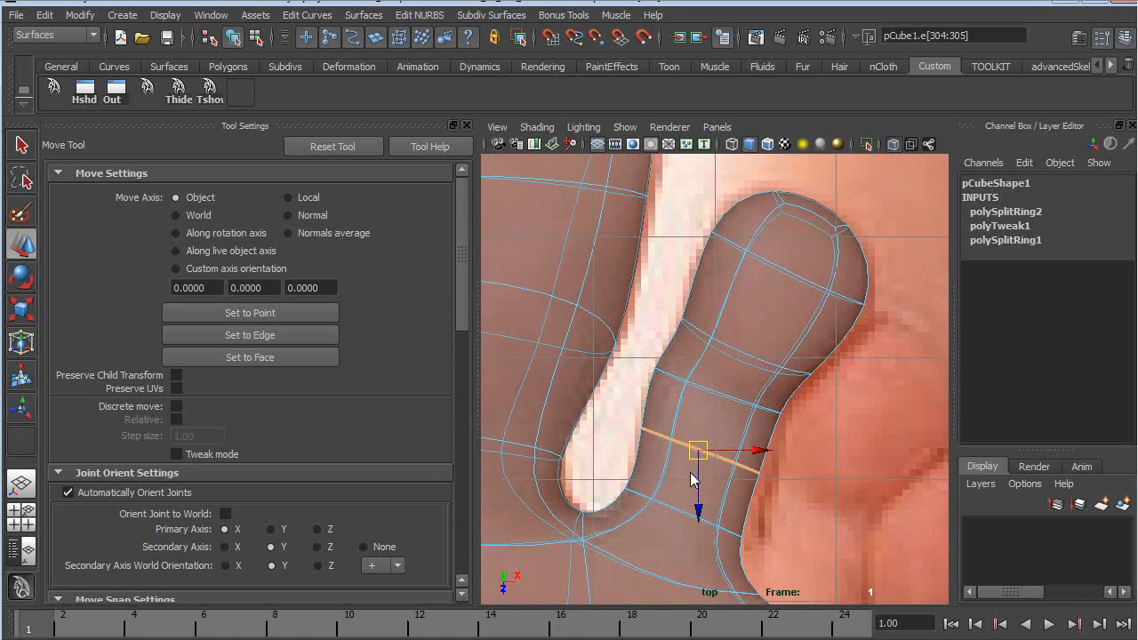
{"action": "scroll", "coordinate": [747, 512], "scroll_direction": "up", "scroll_amount": 5}
{"action": "right_click_drag", "start_coordinate": [722, 450], "coordinate": [690, 450]}
{"action": "left_click", "coordinate": [718, 438]}
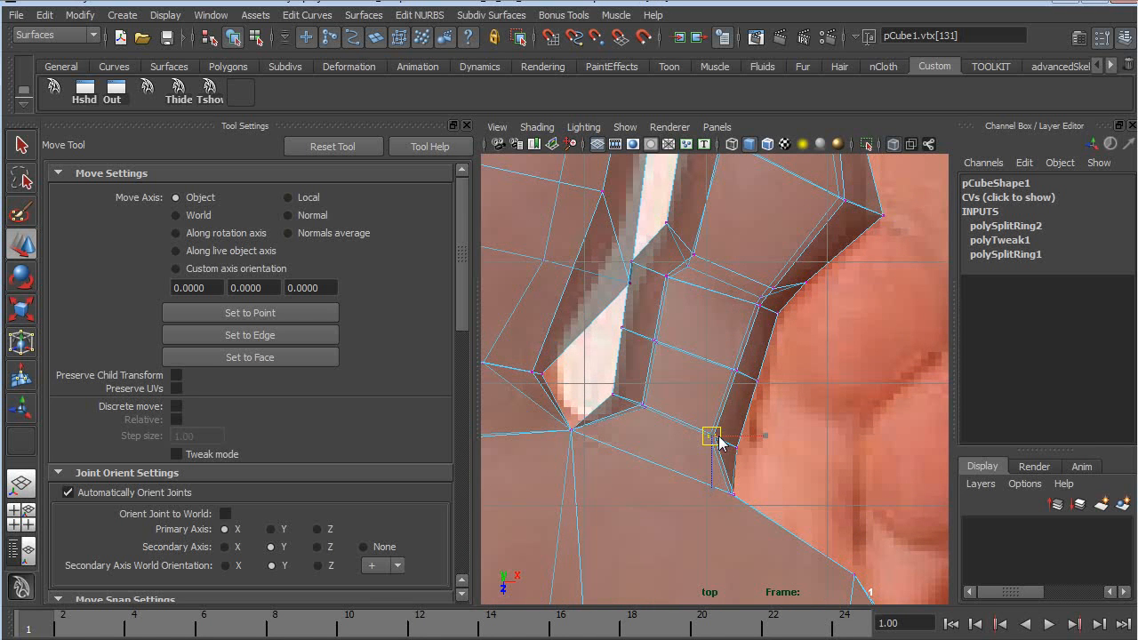
{"action": "left_click_drag", "start_coordinate": [704, 429], "coordinate": [704, 427]}
{"action": "left_click_drag", "start_coordinate": [725, 467], "coordinate": [738, 471]}
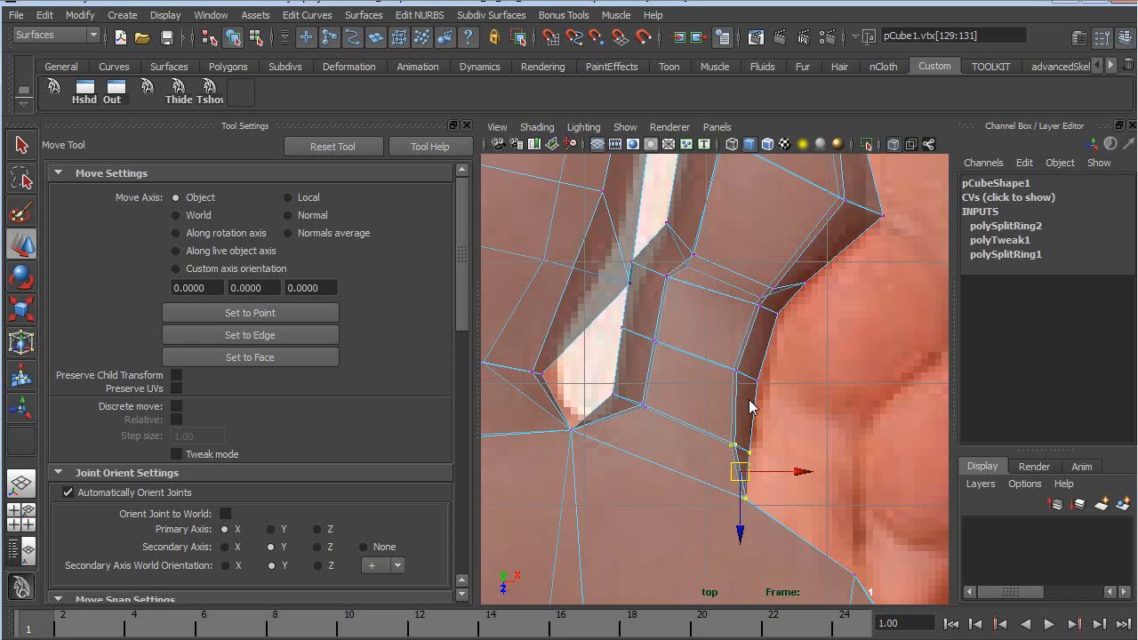
{"action": "left_click", "coordinate": [739, 374]}
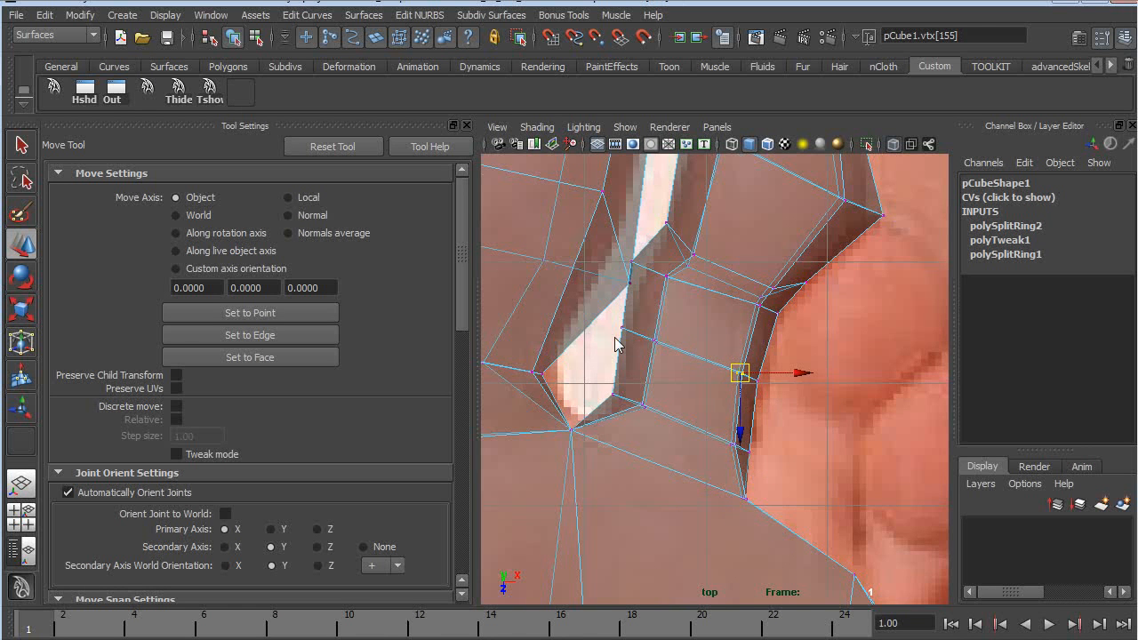
{"action": "middle_click_drag", "start_coordinate": [618, 345], "coordinate": [644, 409], "text": "alt"}
{"action": "key", "text": "3"}
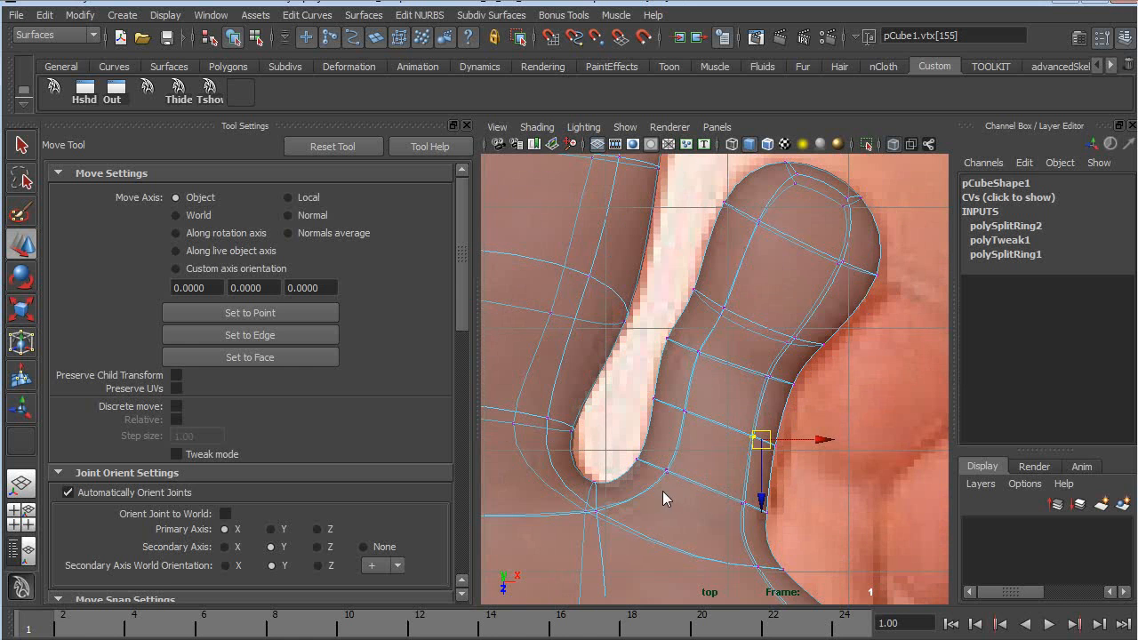
Step: Adjust the vertices on the second toe's inner side beside the gap to the big toe, and return to object mode
{"action": "left_click", "coordinate": [653, 456]}
{"action": "left_click_drag", "start_coordinate": [624, 451], "coordinate": [643, 471]}
{"action": "mouse_move", "coordinate": [674, 415]}
{"action": "left_mouse_down"}
{"action": "mouse_move", "coordinate": [645, 388]}
{"action": "mouse_move", "coordinate": [662, 401]}
{"action": "left_mouse_up"}
{"action": "scroll", "coordinate": [782, 393], "scroll_direction": "down", "scroll_amount": 1}
{"action": "scroll", "coordinate": [781, 393], "scroll_direction": "down", "scroll_amount": 3}
{"action": "key", "text": "F8"}
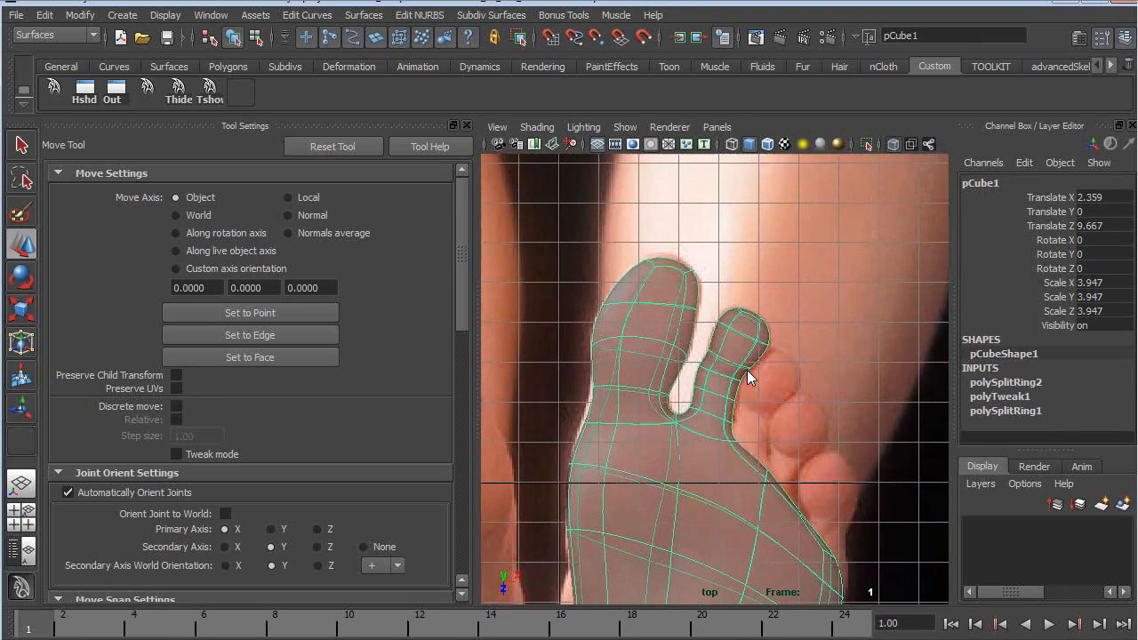
Step: Select the faces of the second toe and grow the selection down to its base
{"action": "scroll", "coordinate": [794, 407], "scroll_direction": "up", "scroll_amount": 3}
{"action": "right_click_drag", "start_coordinate": [714, 337], "coordinate": [714, 378]}
{"action": "left_click_drag", "start_coordinate": [697, 265], "coordinate": [801, 354]}
{"action": "right_click_drag", "start_coordinate": [765, 390], "coordinate": [803, 375]}
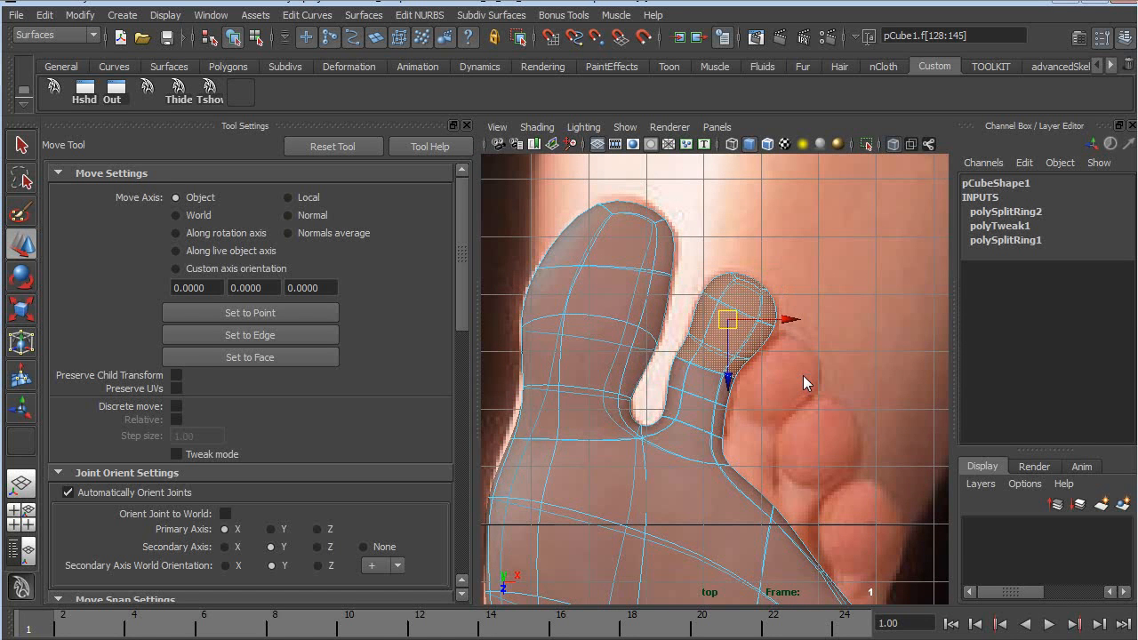
{"action": "key", "text": "shift+period"}
{"action": "key", "text": "shift+period"}
{"action": "key", "text": "shift+period"}
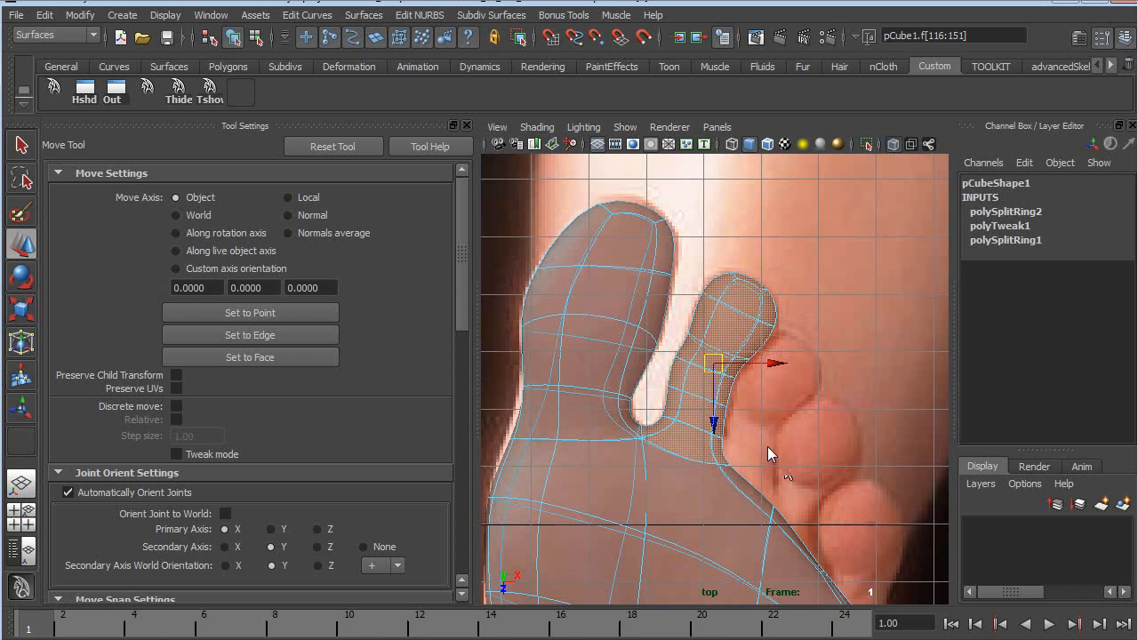
Step: Duplicate the selected toe faces as a separate mesh with Duplicate Face and return to object mode
{"action": "right_click_drag", "start_coordinate": [765, 425], "coordinate": [765, 425], "text": "shift"}
{"action": "key", "text": "space"}
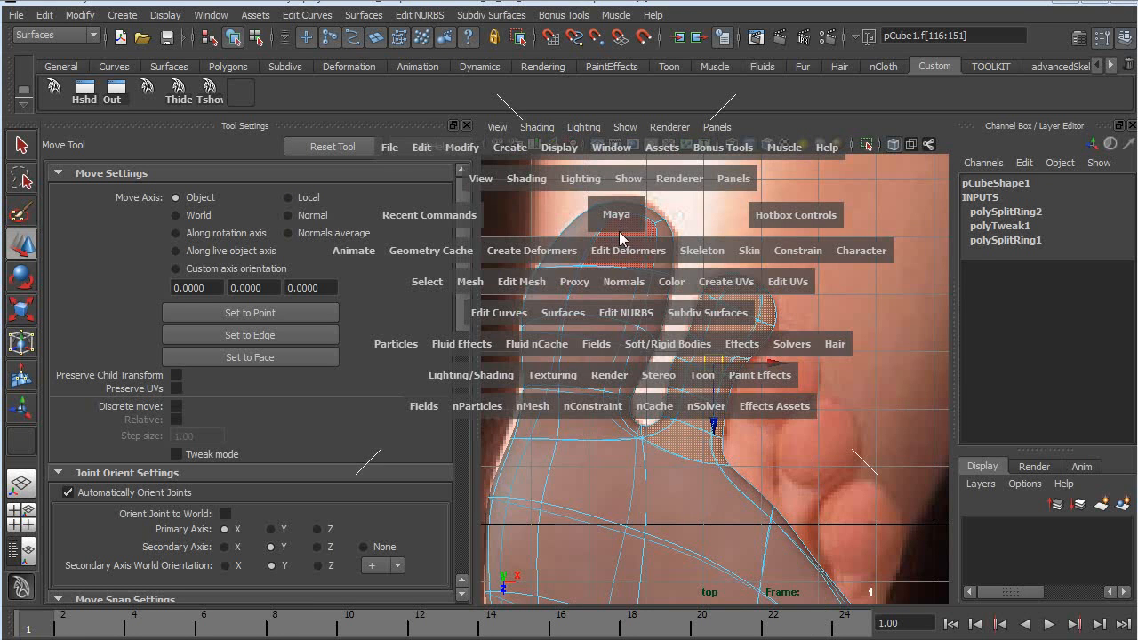
{"action": "right_click_drag", "start_coordinate": [672, 357], "coordinate": [673, 357], "text": "shift"}
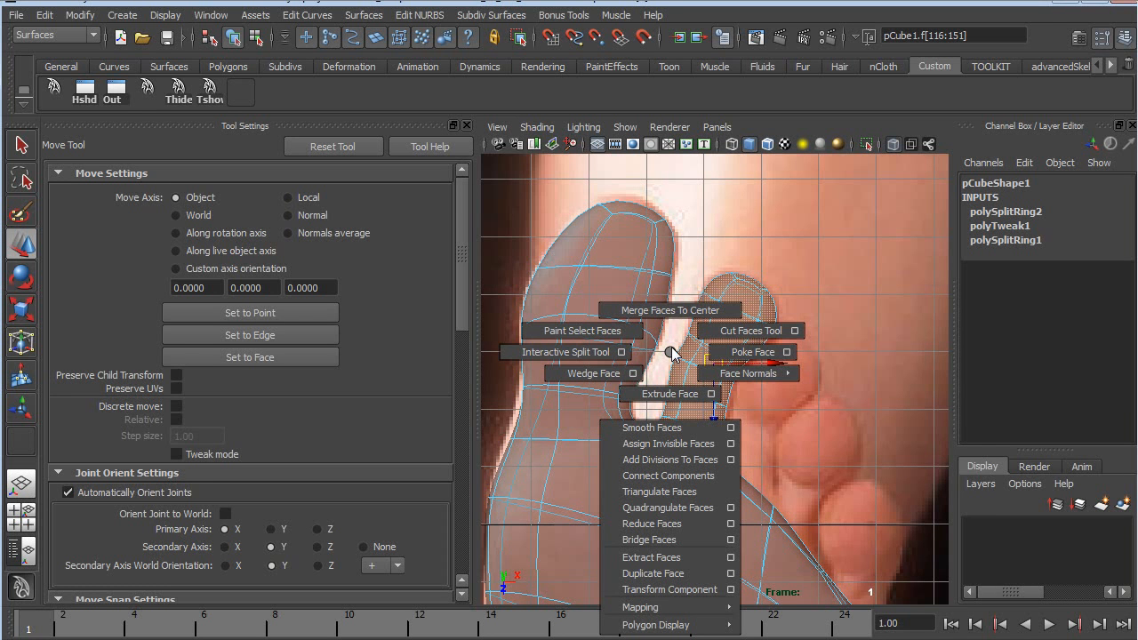
{"action": "right_click_drag", "start_coordinate": [674, 354], "coordinate": [671, 574], "text": "shift"}
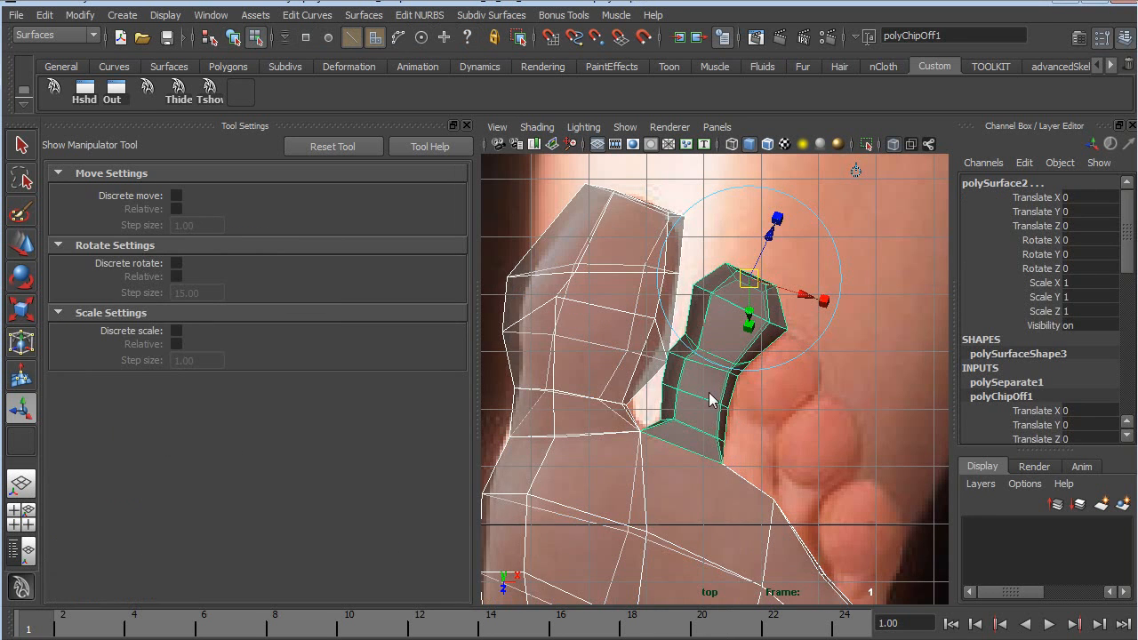
{"action": "key", "text": "q"}
{"action": "right_click_drag", "start_coordinate": [712, 411], "coordinate": [695, 389]}
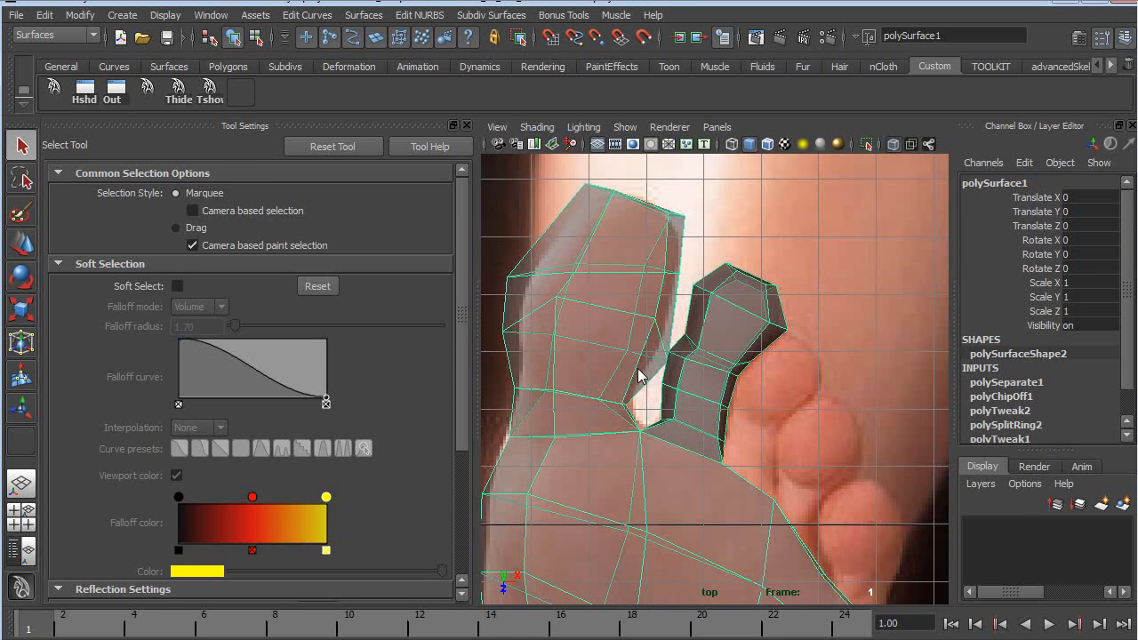
Step: Select the duplicated toe mesh and center its pivot
{"action": "key", "text": "w"}
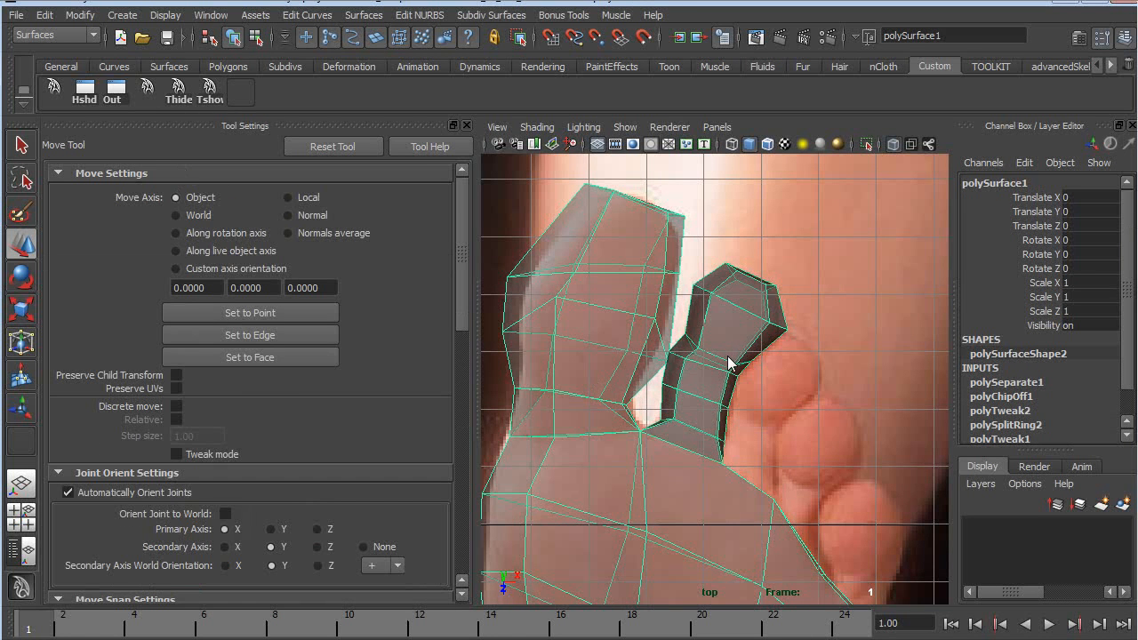
{"action": "left_click", "coordinate": [722, 389]}
{"action": "key", "text": "space"}
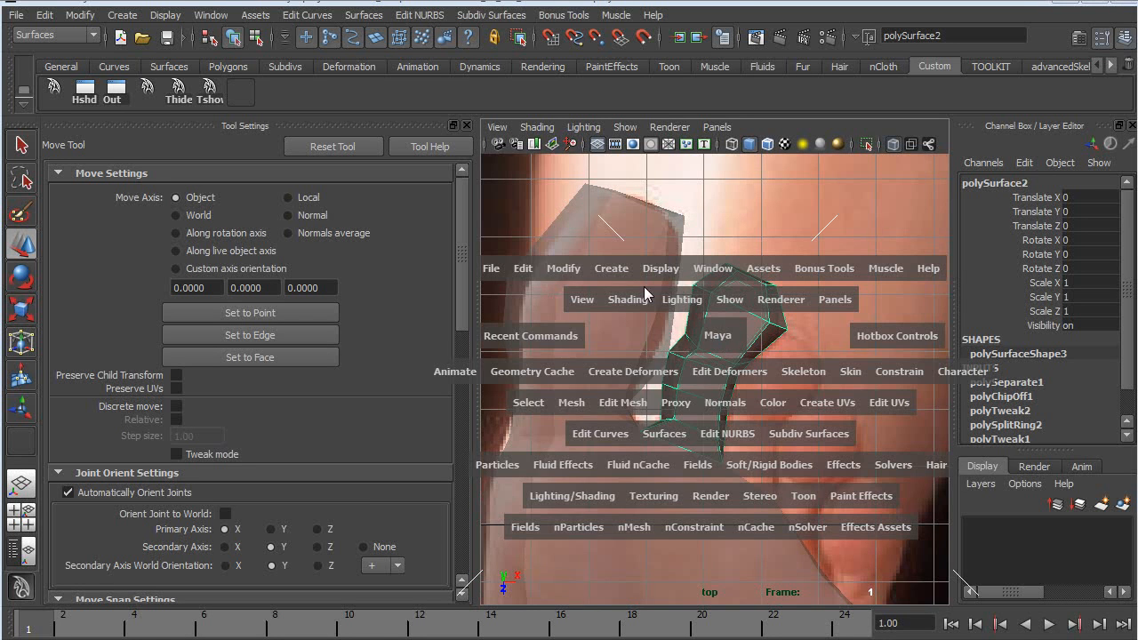
{"action": "left_click_drag", "start_coordinate": [543, 269], "coordinate": [594, 437]}
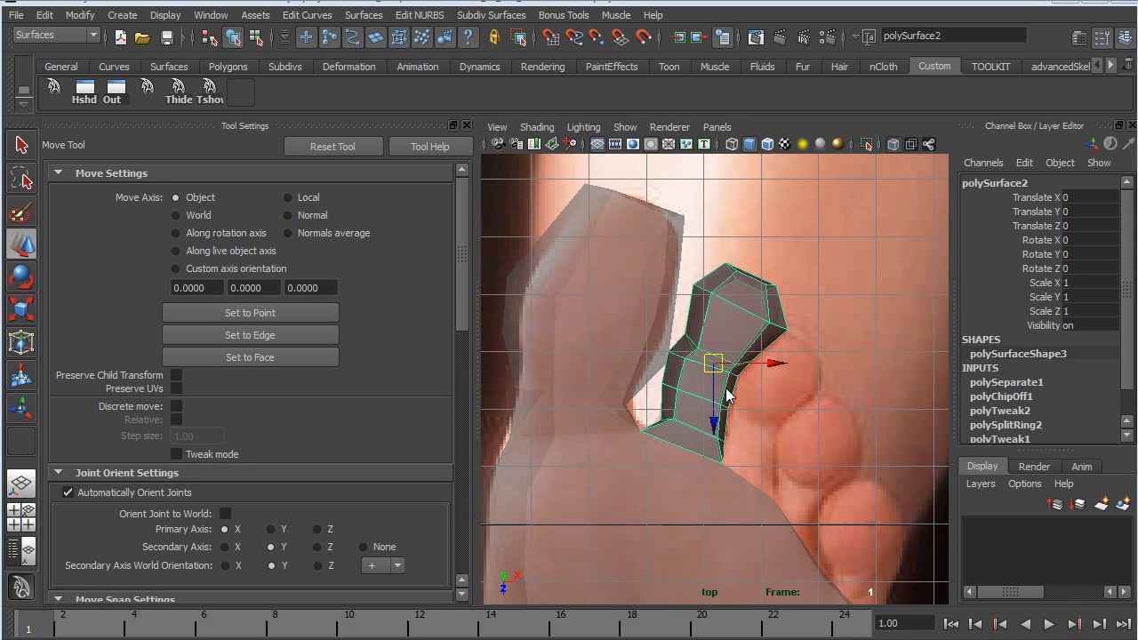
Step: Move the duplicated toe onto the third toe of the reference photo and scale it uniformly to about 0.79
{"action": "left_click_drag", "start_coordinate": [711, 369], "coordinate": [774, 414]}
{"action": "key", "text": "r"}
{"action": "key", "text": "t"}
{"action": "key", "text": "r"}
{"action": "key", "text": "w"}
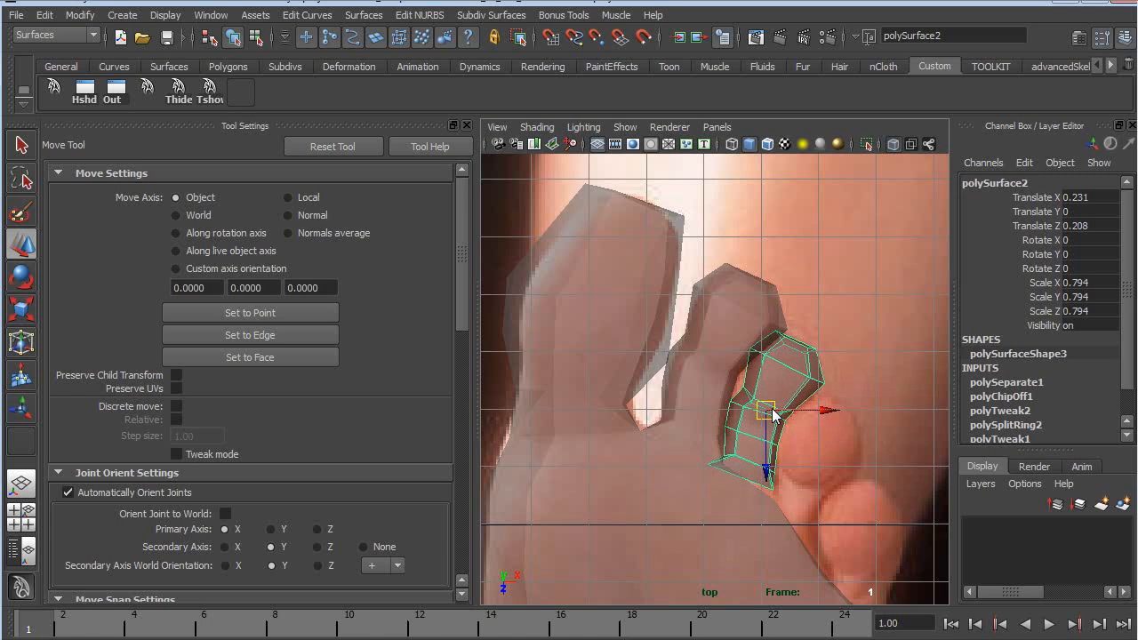
Step: Duplicate the third toe, place the copy over the fourth toe in the photo and scale it uniformly to about 0.81
{"action": "key", "text": "ctrl+d"}
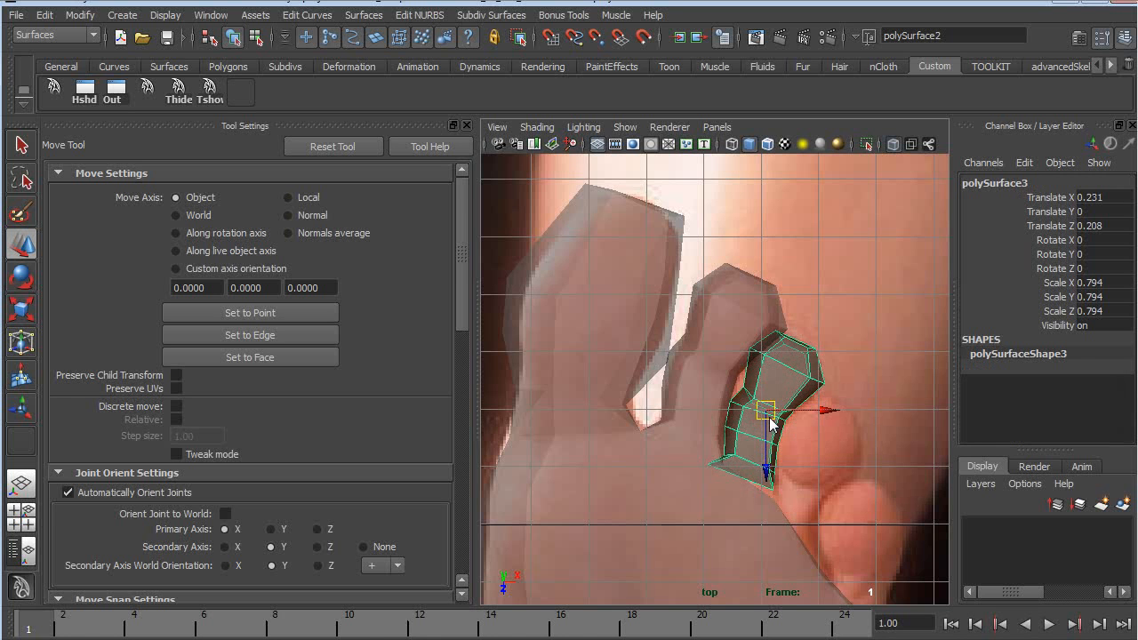
{"action": "left_click_drag", "start_coordinate": [771, 415], "coordinate": [811, 488]}
{"action": "key", "text": "r"}
{"action": "key", "text": "w"}
{"action": "key", "text": "r"}
{"action": "middle_click_drag", "start_coordinate": [842, 498], "coordinate": [745, 394], "text": "alt"}
Step: Duplicate the fourth toe and move the copy onto the little toe in the reference photo
{"action": "key", "text": "ctrl+d"}
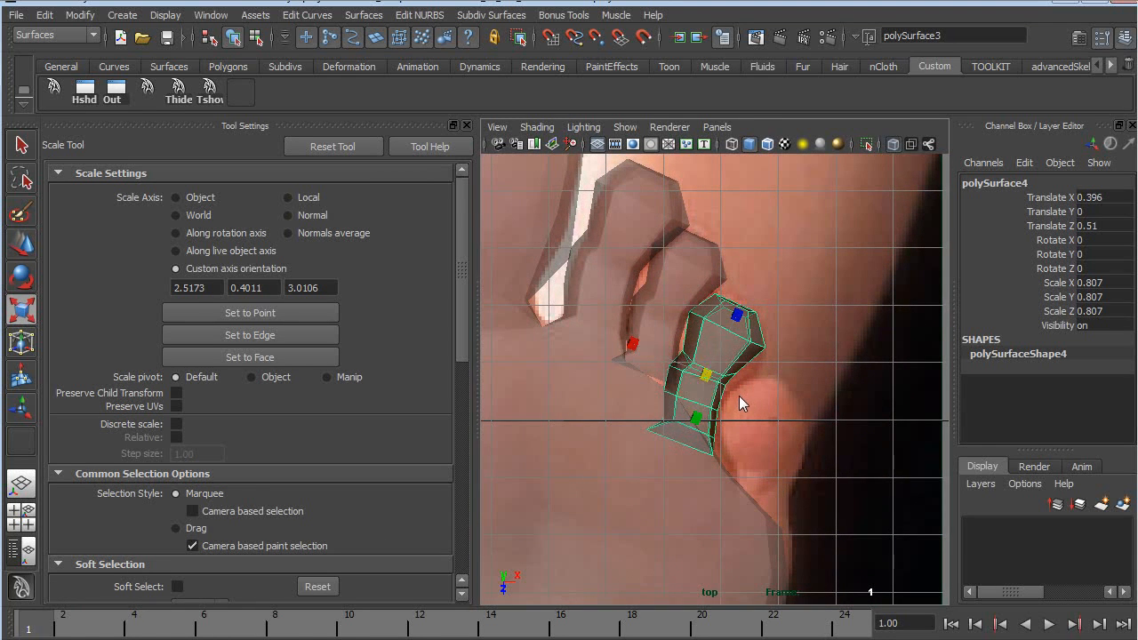
{"action": "key", "text": "w"}
{"action": "left_click_drag", "start_coordinate": [711, 384], "coordinate": [750, 461]}
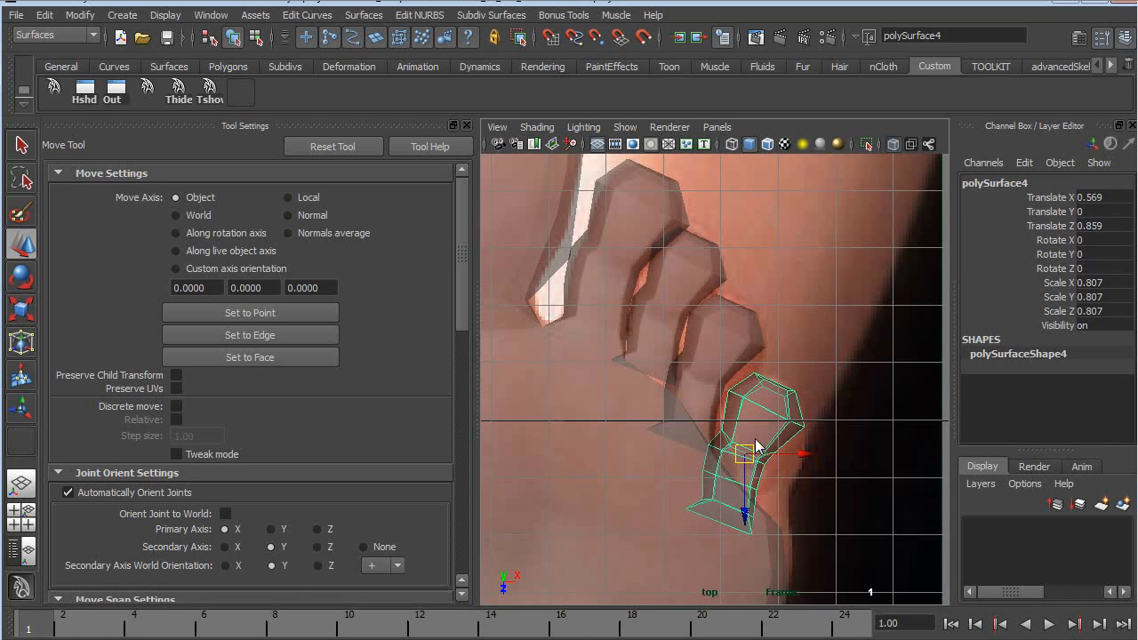
Step: Turn on smooth mesh preview for the third, fourth and little toe meshes
{"action": "middle_click_drag", "start_coordinate": [707, 319], "coordinate": [765, 401], "text": "alt"}
{"action": "left_click", "coordinate": [722, 418]}
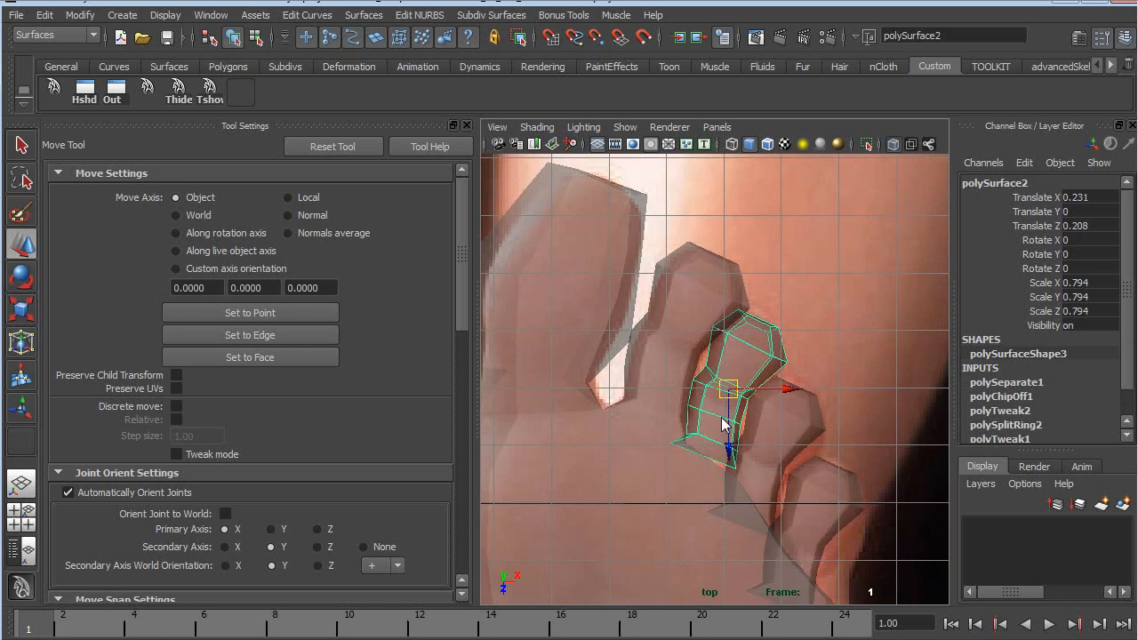
{"action": "right_click_drag", "start_coordinate": [715, 377], "coordinate": [778, 415], "text": "alt"}
{"action": "key", "text": "3"}
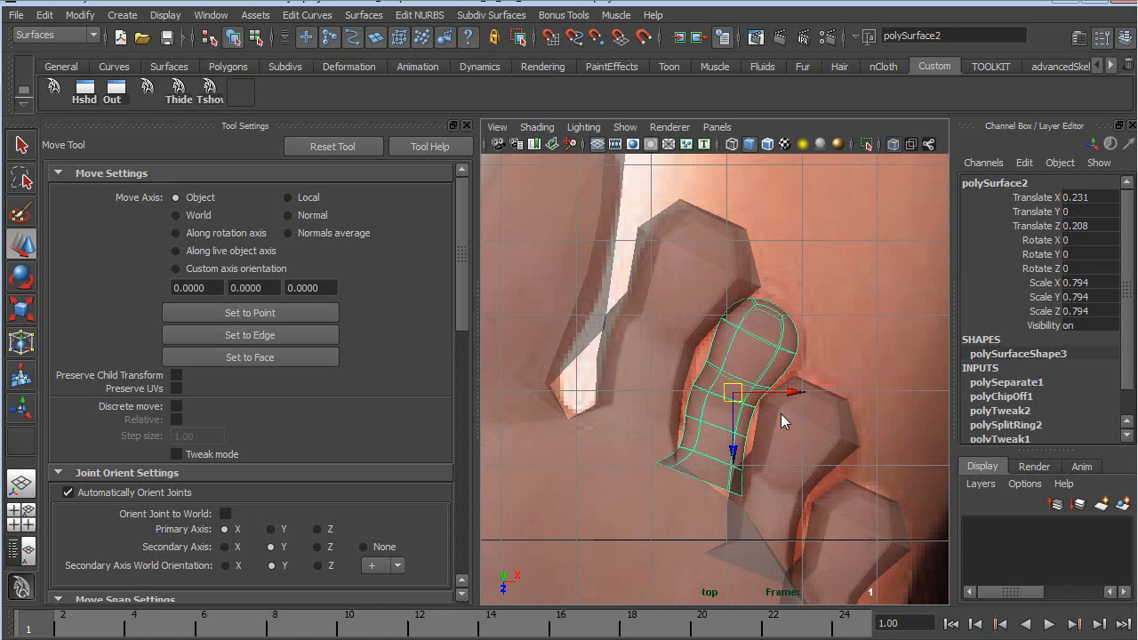
{"action": "left_click", "coordinate": [797, 441]}
{"action": "key", "text": "3"}
{"action": "left_click", "coordinate": [861, 521]}
{"action": "key", "text": "3"}
Step: Turn on smooth mesh preview for the main foot mesh in the top view to match the toes
{"action": "left_click", "coordinate": [813, 438]}
{"action": "middle_click_drag", "start_coordinate": [814, 438], "coordinate": [785, 347], "text": "alt"}
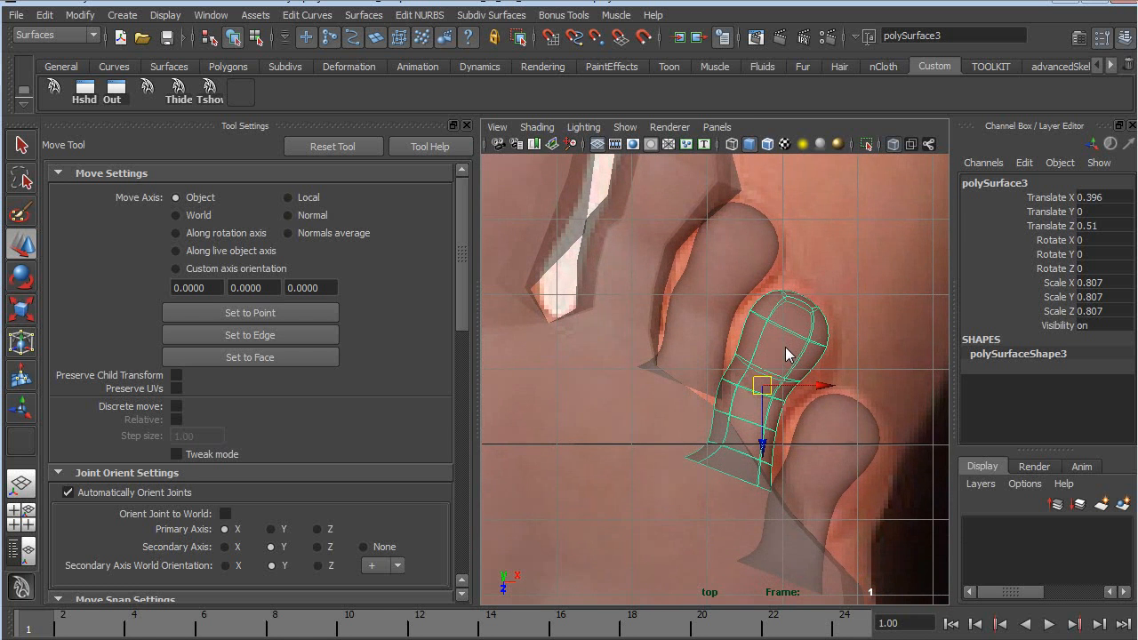
{"action": "key", "text": "space"}
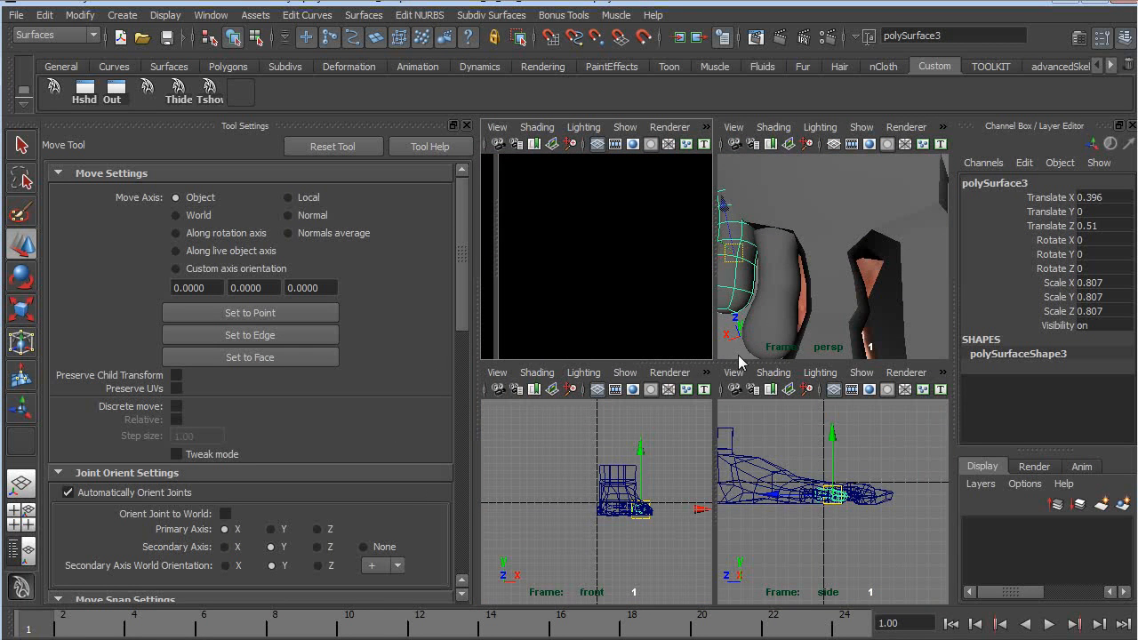
{"action": "right_click_drag", "start_coordinate": [813, 328], "coordinate": [729, 284], "text": "alt"}
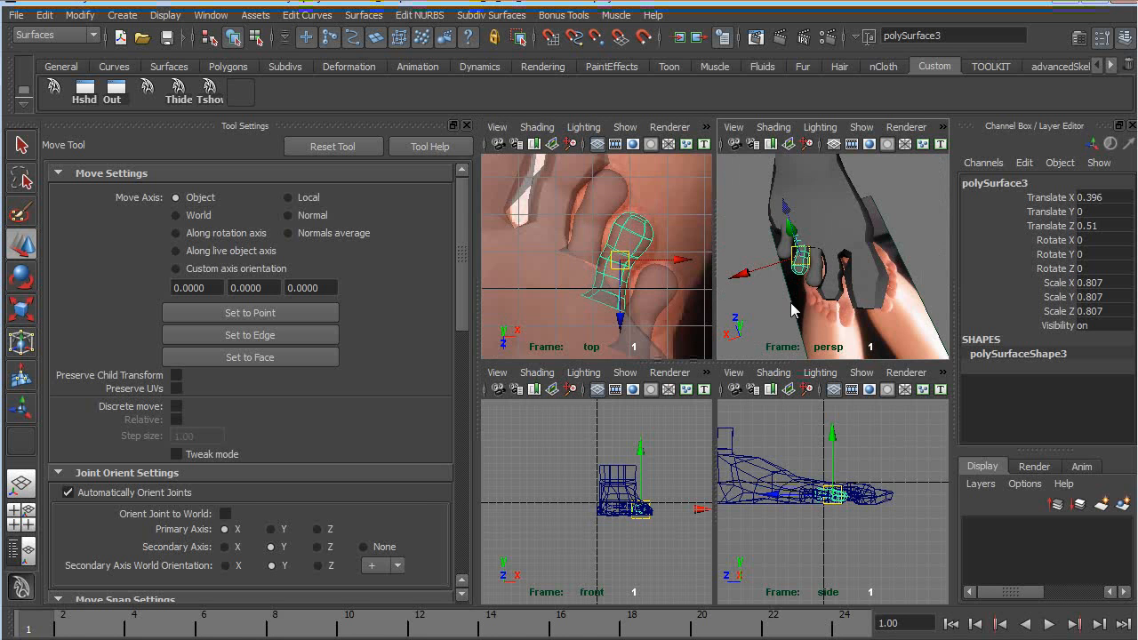
{"action": "right_click_drag", "start_coordinate": [625, 265], "coordinate": [660, 296], "text": "alt"}
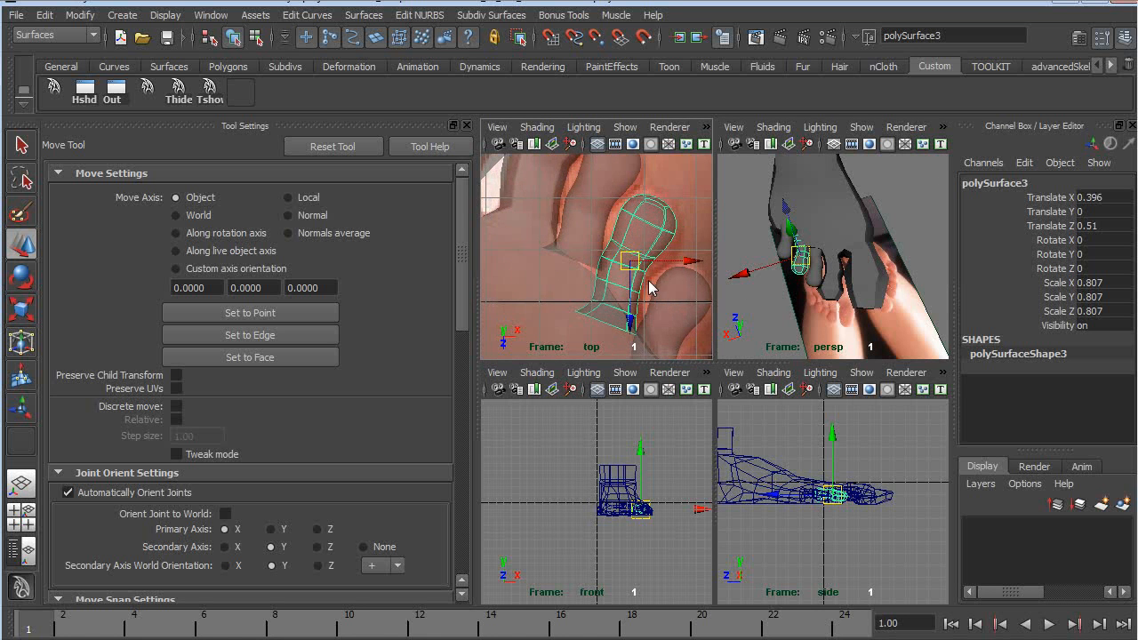
{"action": "key", "text": "space"}
{"action": "left_click", "coordinate": [571, 327]}
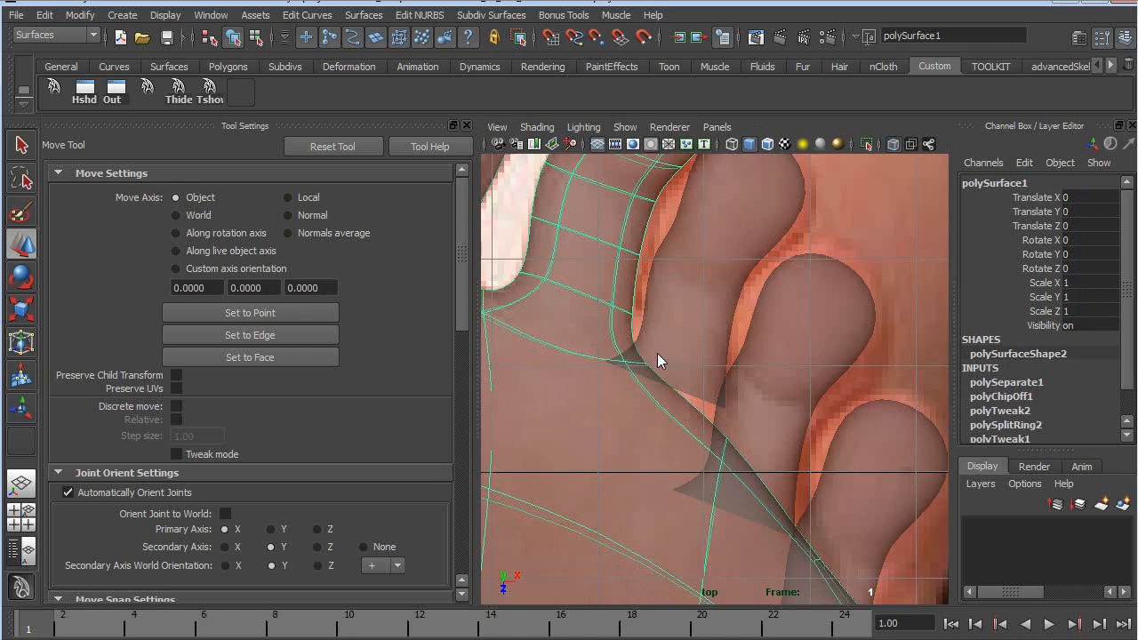
Step: Edit the third toe's vertices, pulling the side and tip points outward to the toe outline in the reference photo
{"action": "right_click_drag", "start_coordinate": [731, 358], "coordinate": [678, 311], "text": "alt"}
{"action": "middle_click_drag", "start_coordinate": [677, 310], "coordinate": [647, 369], "text": "alt"}
{"action": "right_click_drag", "start_coordinate": [715, 365], "coordinate": [783, 397], "text": "alt"}
{"action": "left_click", "coordinate": [670, 315]}
{"action": "right_click_drag", "start_coordinate": [670, 315], "coordinate": [597, 308]}
{"action": "left_click", "coordinate": [642, 324]}
{"action": "left_click_drag", "start_coordinate": [645, 324], "coordinate": [632, 322]}
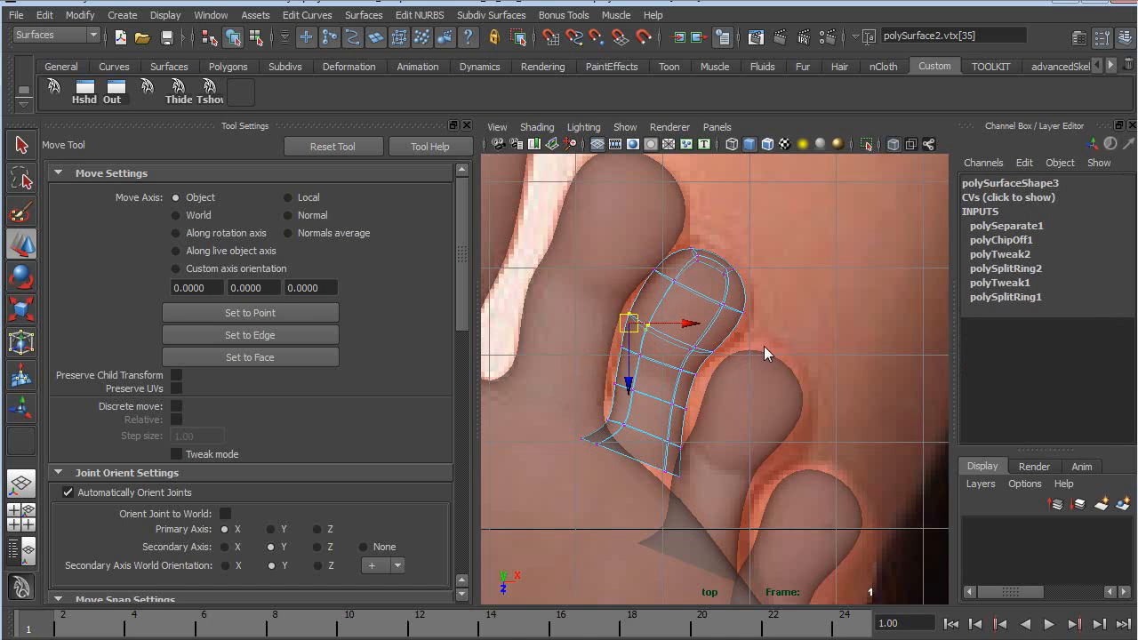
{"action": "left_click", "coordinate": [735, 304]}
{"action": "left_click_drag", "start_coordinate": [740, 311], "coordinate": [762, 322]}
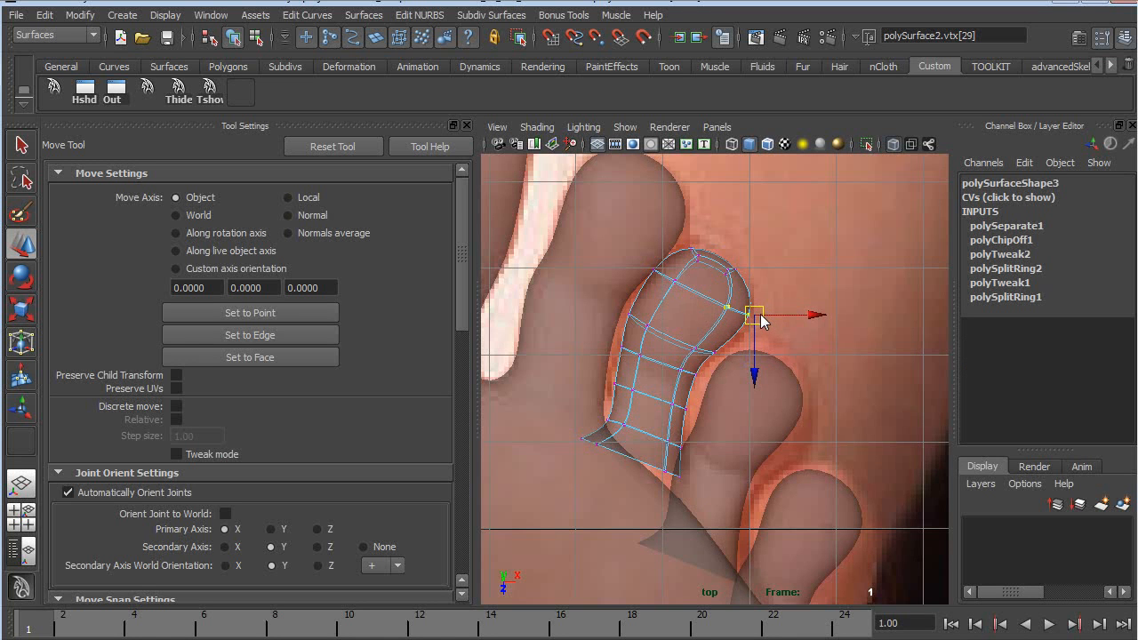
{"action": "left_click_drag", "start_coordinate": [694, 251], "coordinate": [692, 249]}
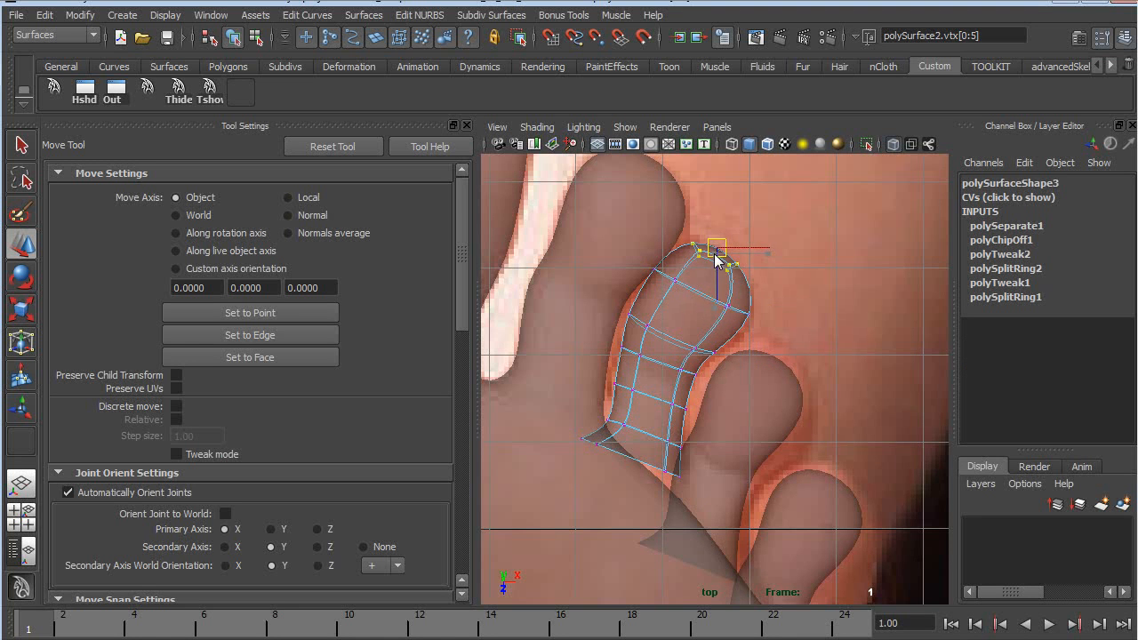
Step: Shift the vertices along the third toe's inner side, from the tip bulge to the shaft, onto the photo's contour
{"action": "scroll", "coordinate": [756, 350], "scroll_direction": "up", "scroll_amount": 3}
{"action": "right_click_drag", "start_coordinate": [757, 350], "coordinate": [764, 355], "text": "alt"}
{"action": "middle_click_drag", "start_coordinate": [652, 250], "coordinate": [659, 276], "text": "alt"}
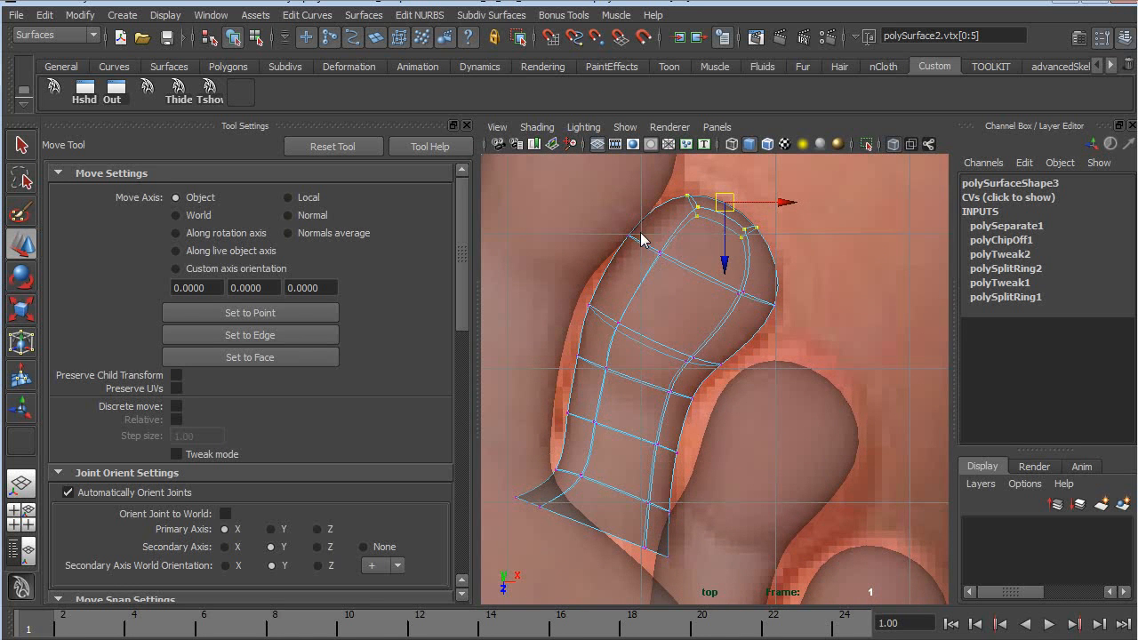
{"action": "left_click", "coordinate": [636, 238]}
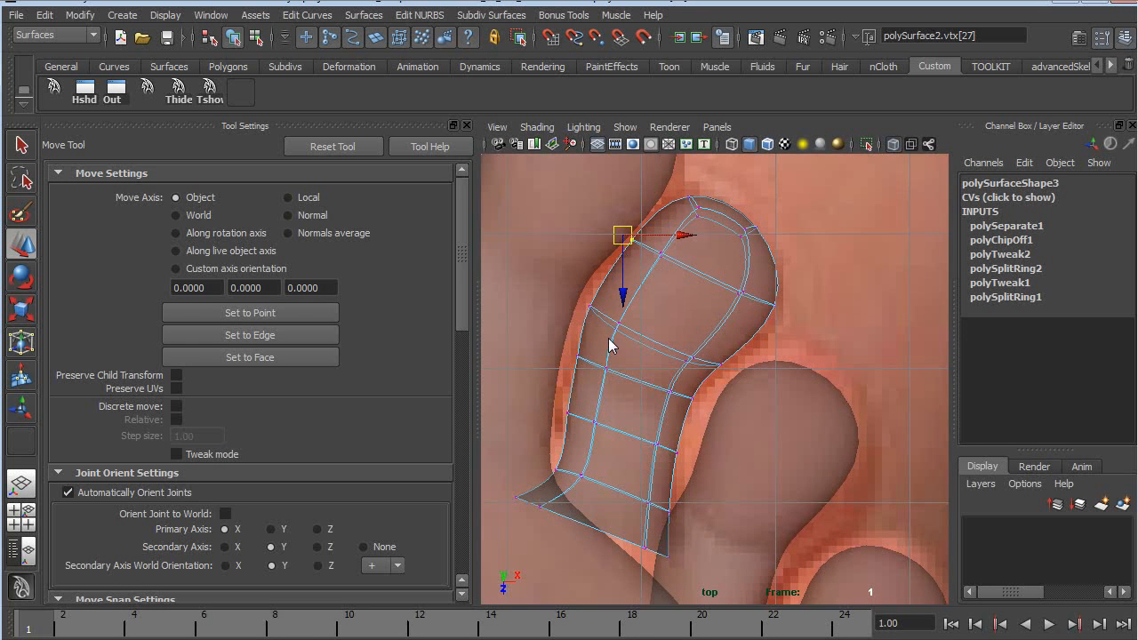
{"action": "left_click_drag", "start_coordinate": [578, 290], "coordinate": [579, 291]}
{"action": "left_click_drag", "start_coordinate": [590, 333], "coordinate": [589, 320]}
{"action": "left_click_drag", "start_coordinate": [600, 430], "coordinate": [565, 394]}
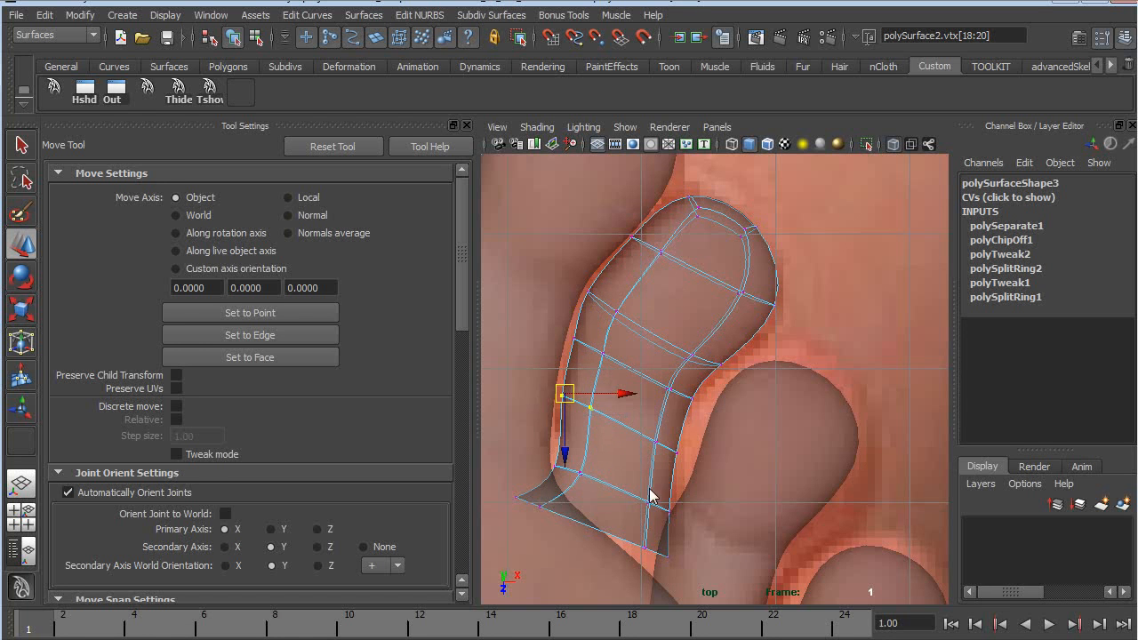
Step: Reposition the base vertices of the third toe so its root follows the slanted front edge of the foot
{"action": "middle_click_drag", "start_coordinate": [639, 503], "coordinate": [611, 459], "text": "alt"}
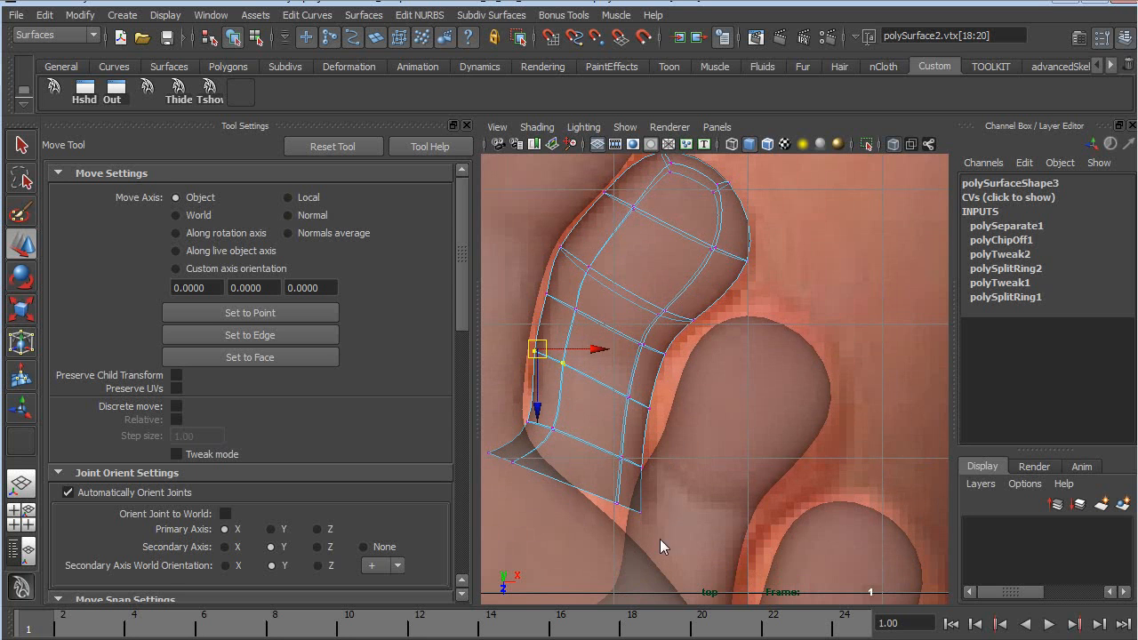
{"action": "left_click_drag", "start_coordinate": [659, 537], "coordinate": [627, 533]}
{"action": "left_click_drag", "start_coordinate": [525, 412], "coordinate": [558, 355]}
{"action": "key", "text": "1"}
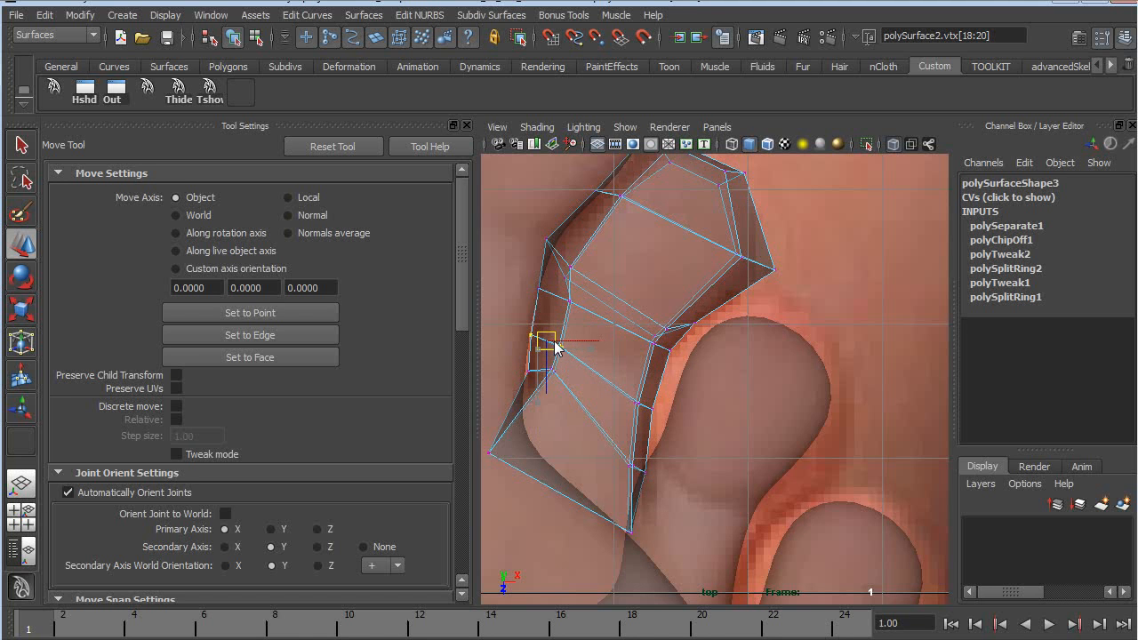
{"action": "key", "text": "3"}
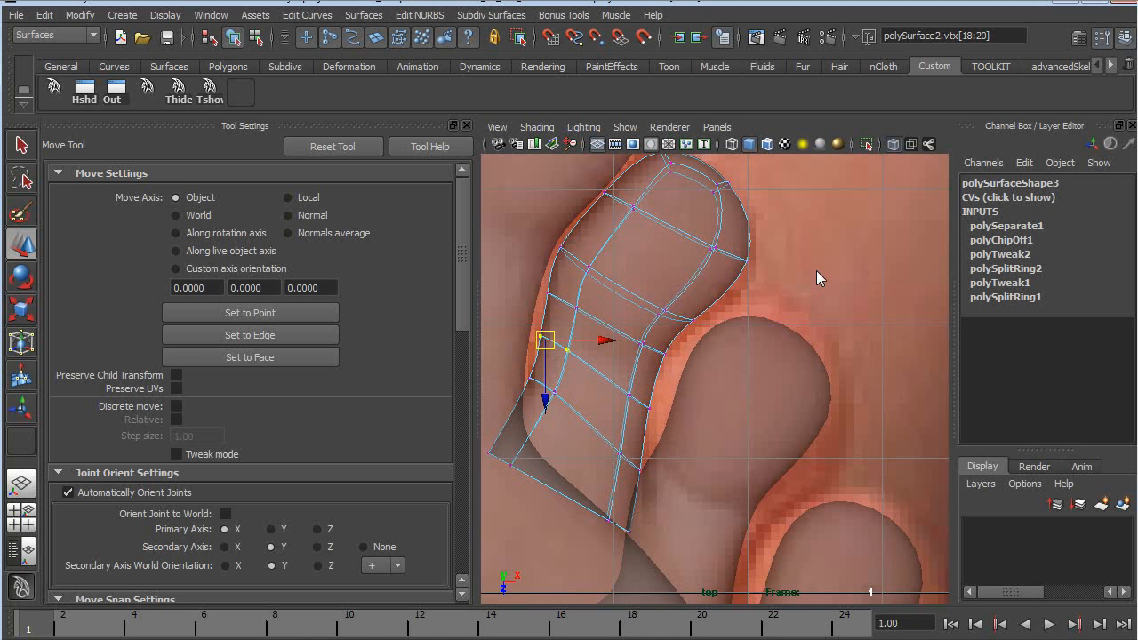
{"action": "left_click_drag", "start_coordinate": [520, 480], "coordinate": [517, 434]}
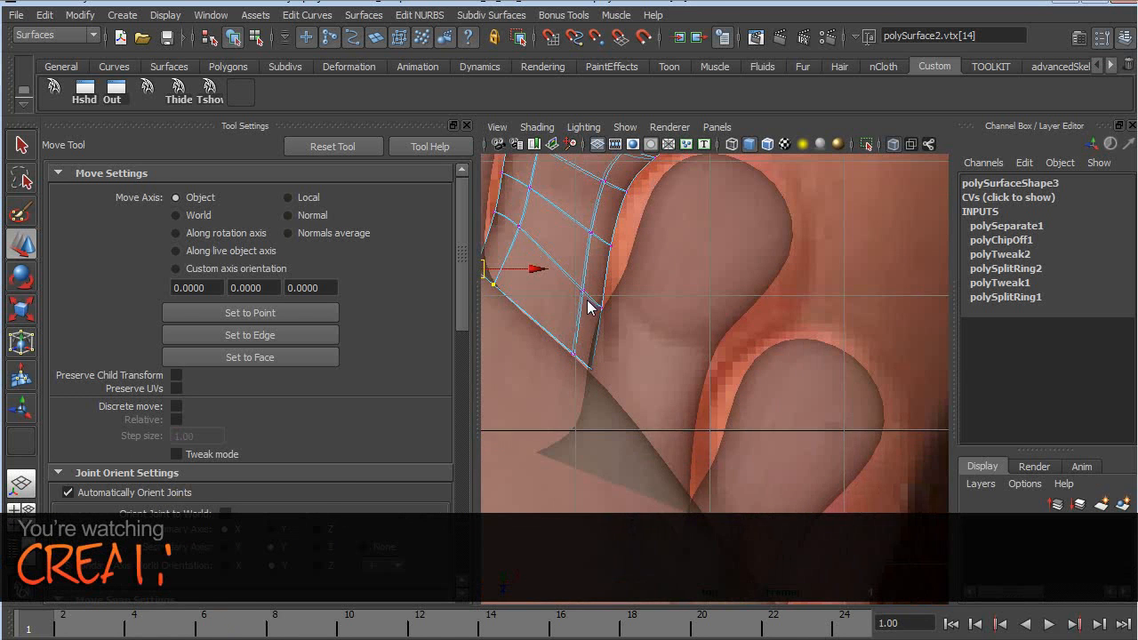
Step: Edit the fourth toe's vertices, aligning its inner side and tip with the toe in the reference photo
{"action": "left_click_drag", "start_coordinate": [637, 286], "coordinate": [699, 295], "text": "alt"}
{"action": "right_click_drag", "start_coordinate": [702, 283], "coordinate": [667, 292]}
{"action": "left_click_drag", "start_coordinate": [590, 234], "coordinate": [592, 234]}
{"action": "left_click_drag", "start_coordinate": [626, 300], "coordinate": [599, 291]}
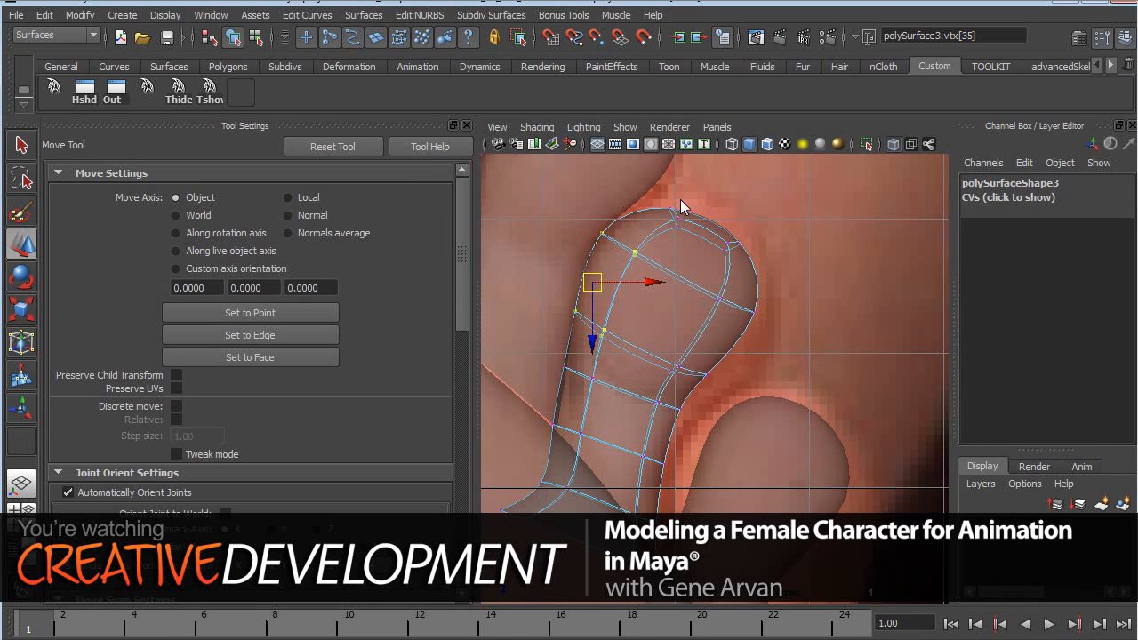
{"action": "left_click_drag", "start_coordinate": [753, 253], "coordinate": [669, 189]}
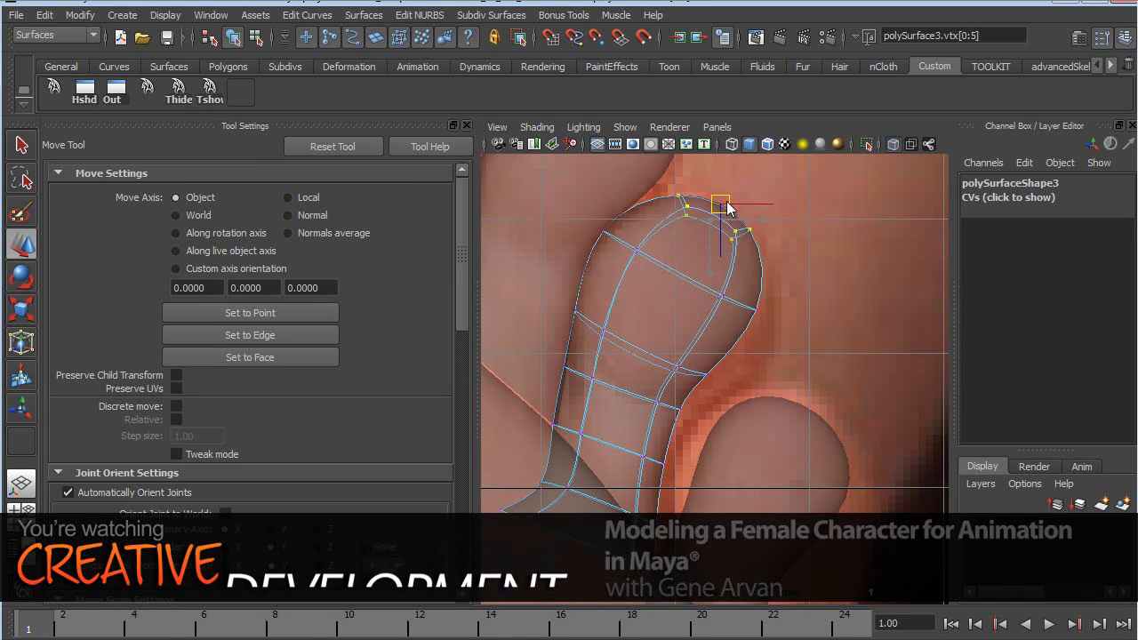
Step: Pull the vertices on the outer side of the fourth toe's pad and neck outward to match the photo
{"action": "left_click", "coordinate": [724, 343]}
{"action": "left_click_drag", "start_coordinate": [723, 343], "coordinate": [746, 372]}
{"action": "middle_click_drag", "start_coordinate": [736, 409], "coordinate": [700, 369], "text": "alt"}
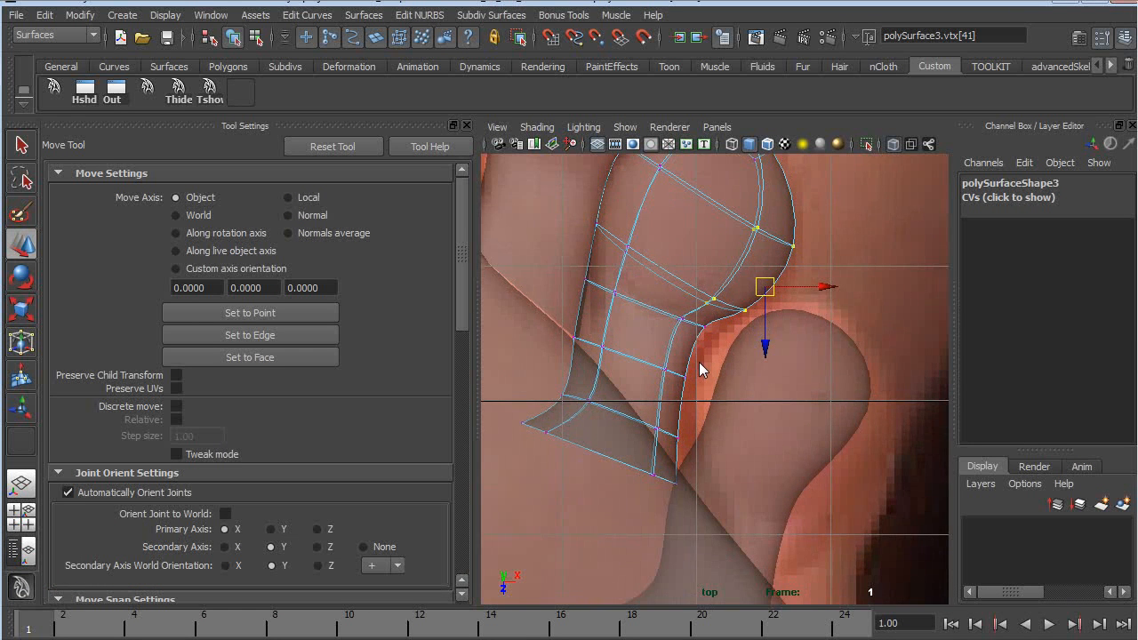
{"action": "left_click", "coordinate": [685, 314]}
{"action": "left_click", "coordinate": [703, 338]}
{"action": "left_click", "coordinate": [694, 319]}
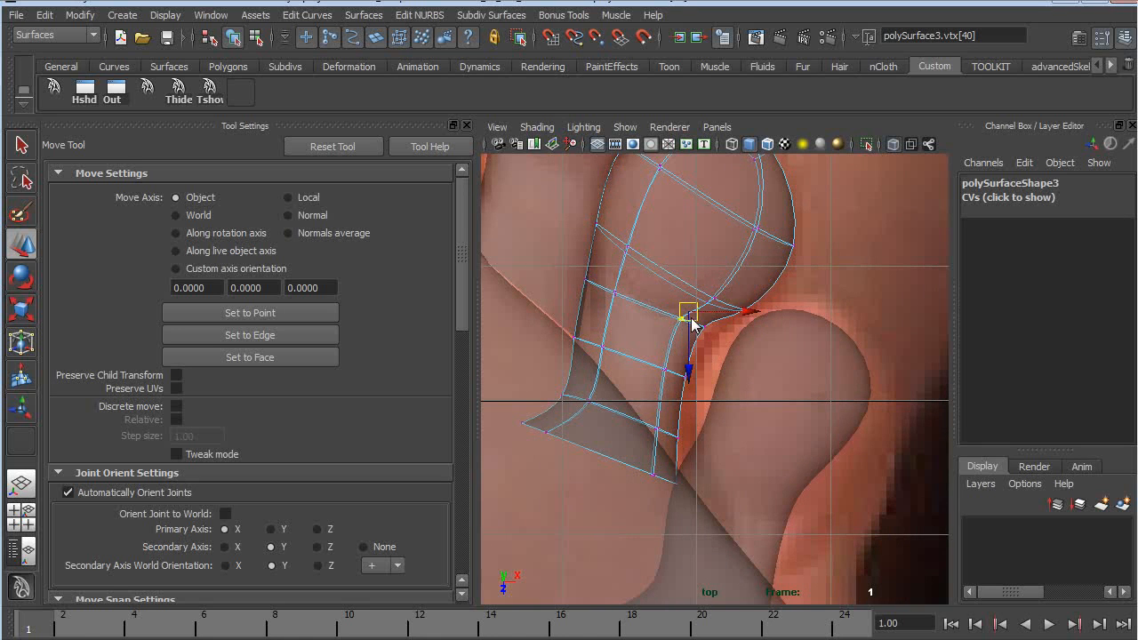
{"action": "mouse_move", "coordinate": [699, 330]}
{"action": "left_mouse_down"}
{"action": "mouse_move", "coordinate": [690, 342]}
{"action": "mouse_move", "coordinate": [693, 324]}
{"action": "mouse_move", "coordinate": [710, 332]}
{"action": "left_mouse_up"}
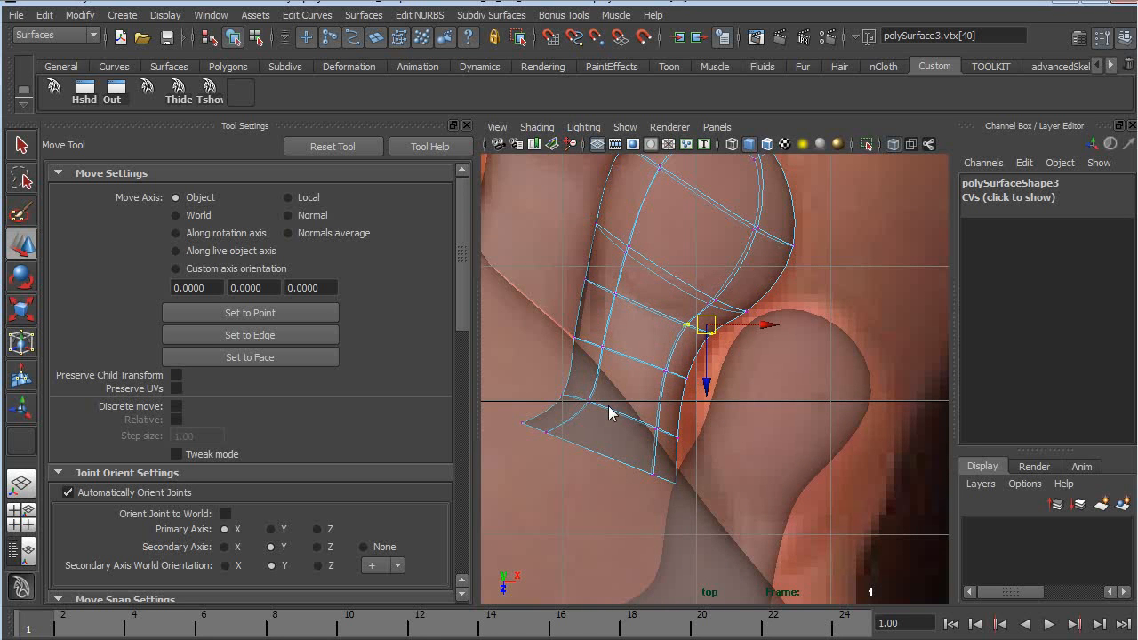
Step: Turn off the fourth toe's smooth preview and move its inner shaft vertices up toward the knuckle
{"action": "left_click", "coordinate": [589, 336]}
{"action": "left_click_drag", "start_coordinate": [589, 336], "coordinate": [600, 302]}
{"action": "key", "text": "1"}
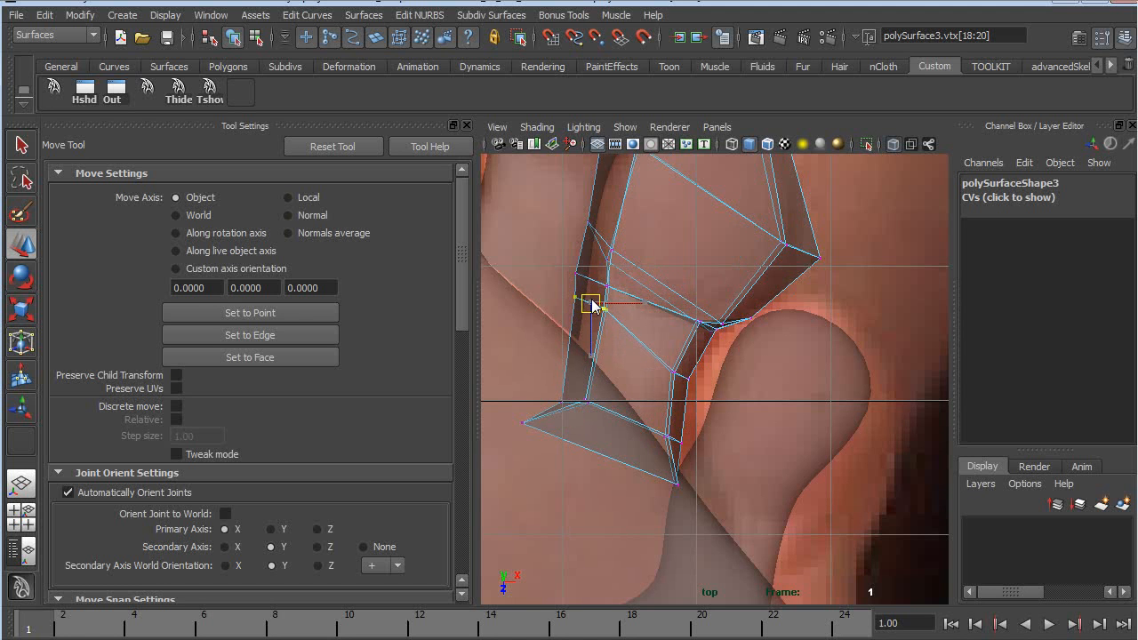
{"action": "left_click_drag", "start_coordinate": [685, 391], "coordinate": [594, 283]}
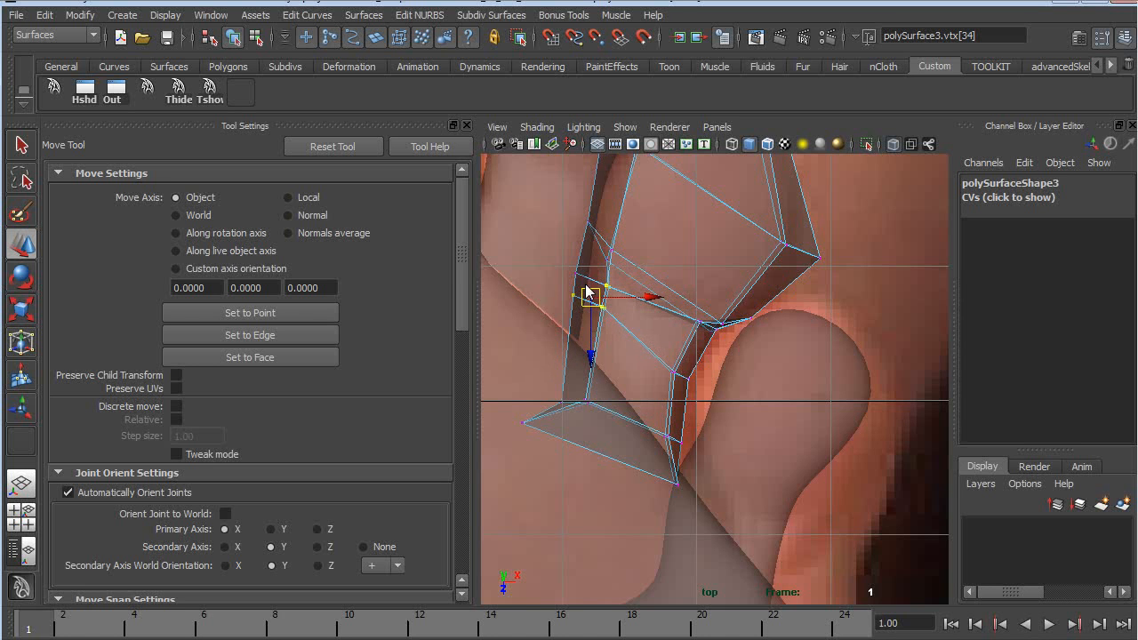
{"action": "left_click_drag", "start_coordinate": [591, 295], "coordinate": [598, 288]}
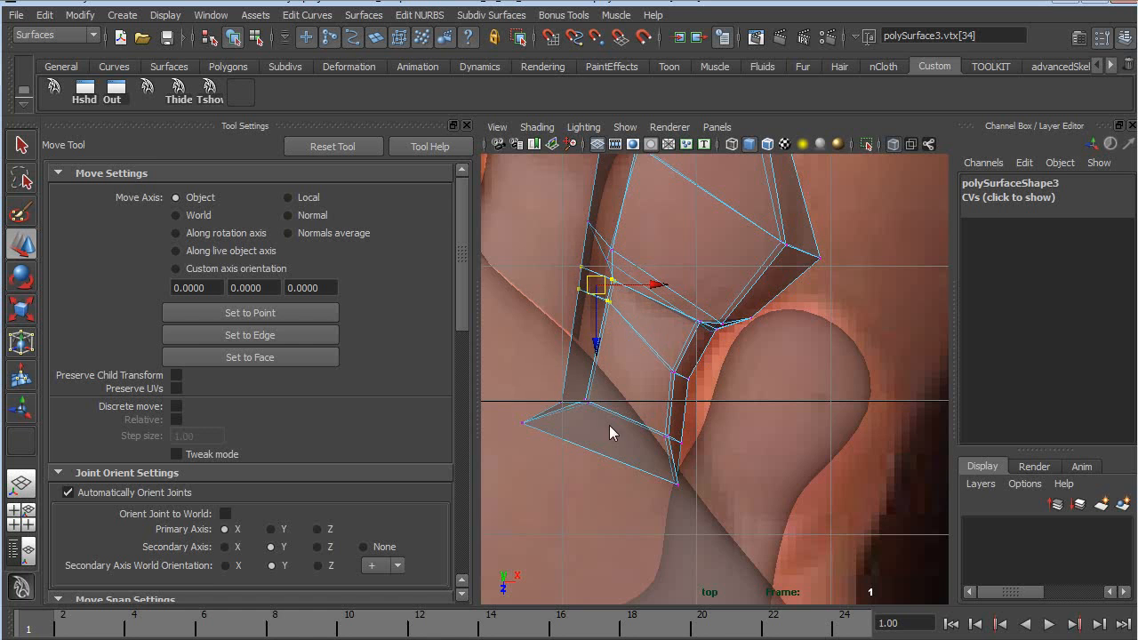
Step: Move the fourth toe's base vertices onto the foot's slanted front edge to shorten the toe root
{"action": "left_click_drag", "start_coordinate": [562, 394], "coordinate": [593, 327]}
{"action": "left_click", "coordinate": [523, 421]}
{"action": "left_click_drag", "start_coordinate": [523, 421], "coordinate": [567, 350]}
{"action": "left_click_drag", "start_coordinate": [657, 425], "coordinate": [671, 445]}
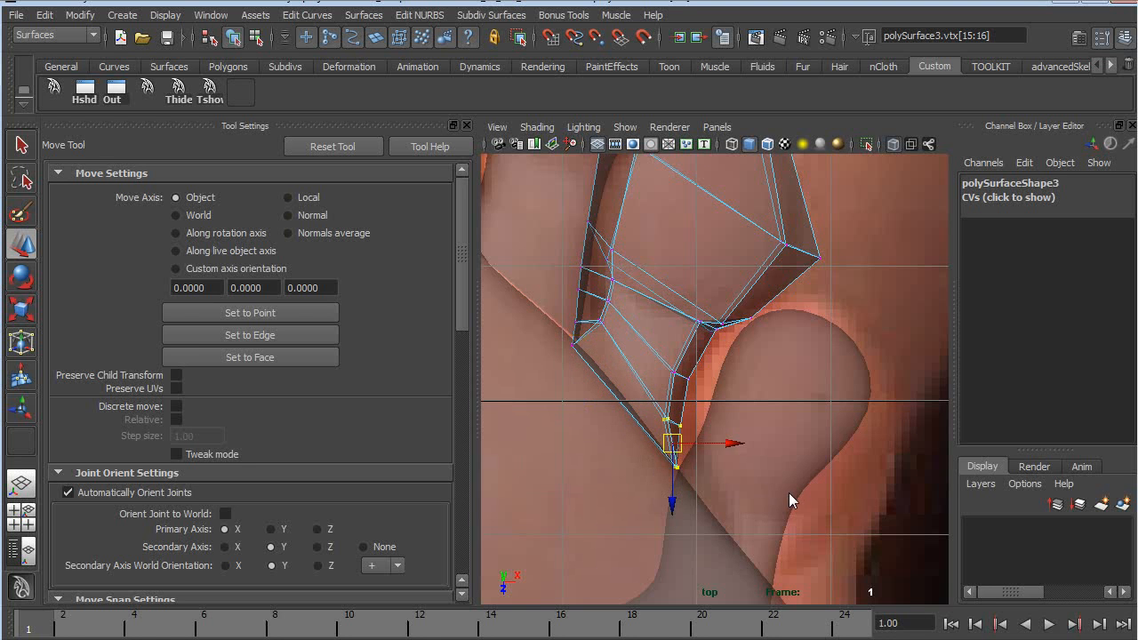
Step: Return the fourth toe to object selection and turn its smooth mesh preview back on
{"action": "middle_click_drag", "start_coordinate": [788, 493], "coordinate": [741, 395], "text": "alt"}
{"action": "scroll", "coordinate": [739, 365], "scroll_direction": "down", "scroll_amount": 3}
{"action": "left_click", "coordinate": [753, 315]}
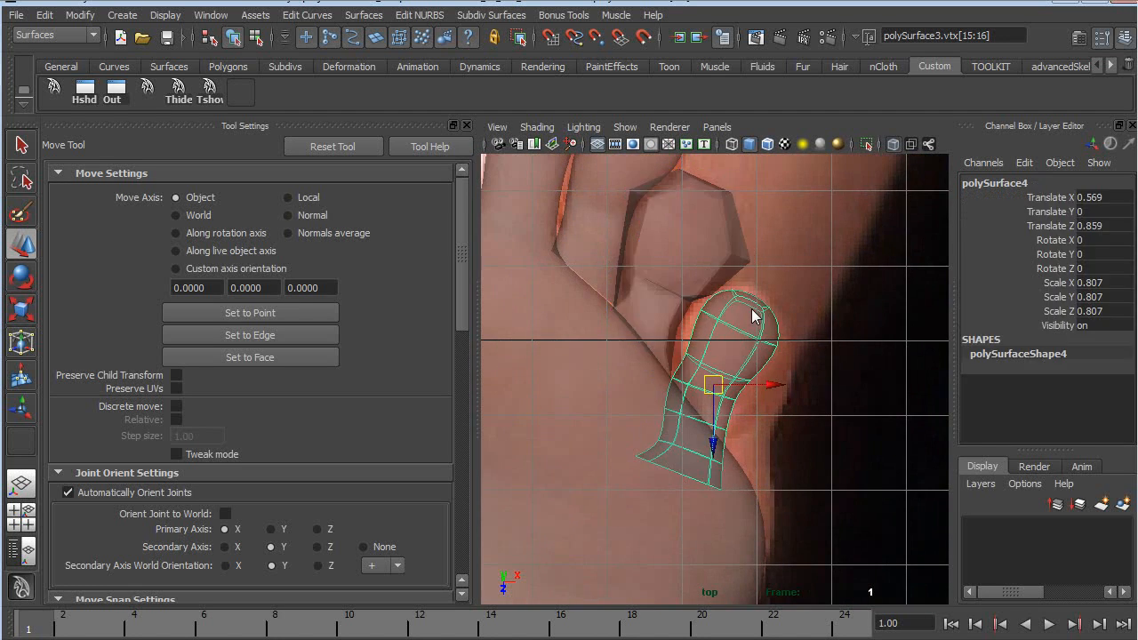
{"action": "left_click", "coordinate": [721, 249]}
{"action": "key", "text": "3"}
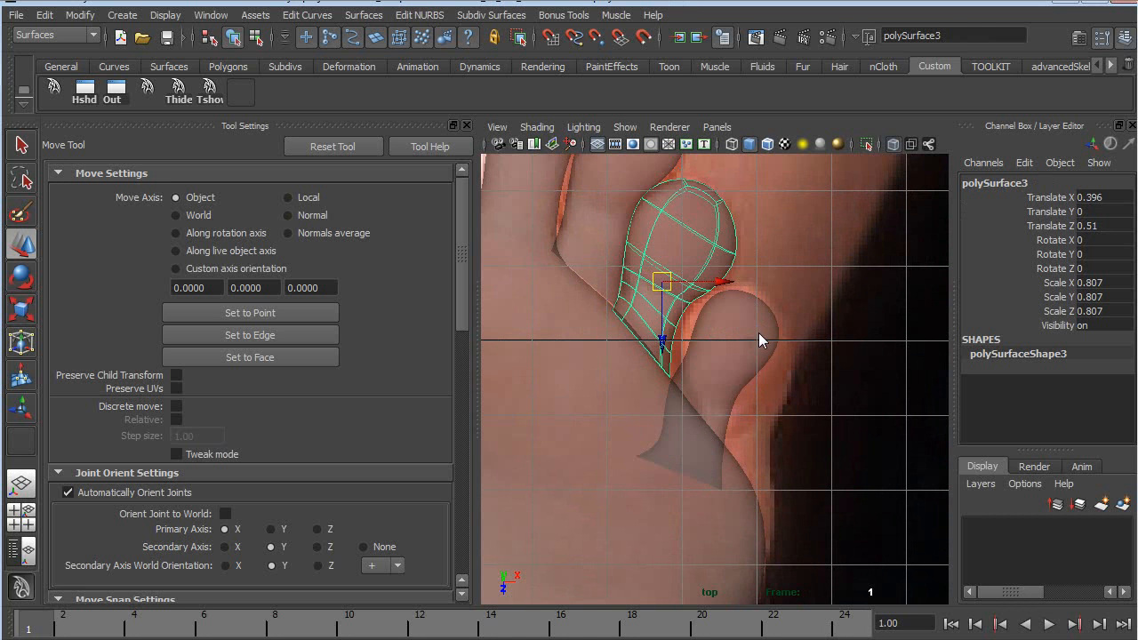
Step: Edit the little toe's vertices without smooth preview, shifting the lower rows outward and pulling out the outer knuckle points
{"action": "left_click", "coordinate": [750, 370]}
{"action": "right_click_drag", "start_coordinate": [731, 353], "coordinate": [662, 331]}
{"action": "left_click_drag", "start_coordinate": [612, 383], "coordinate": [610, 385]}
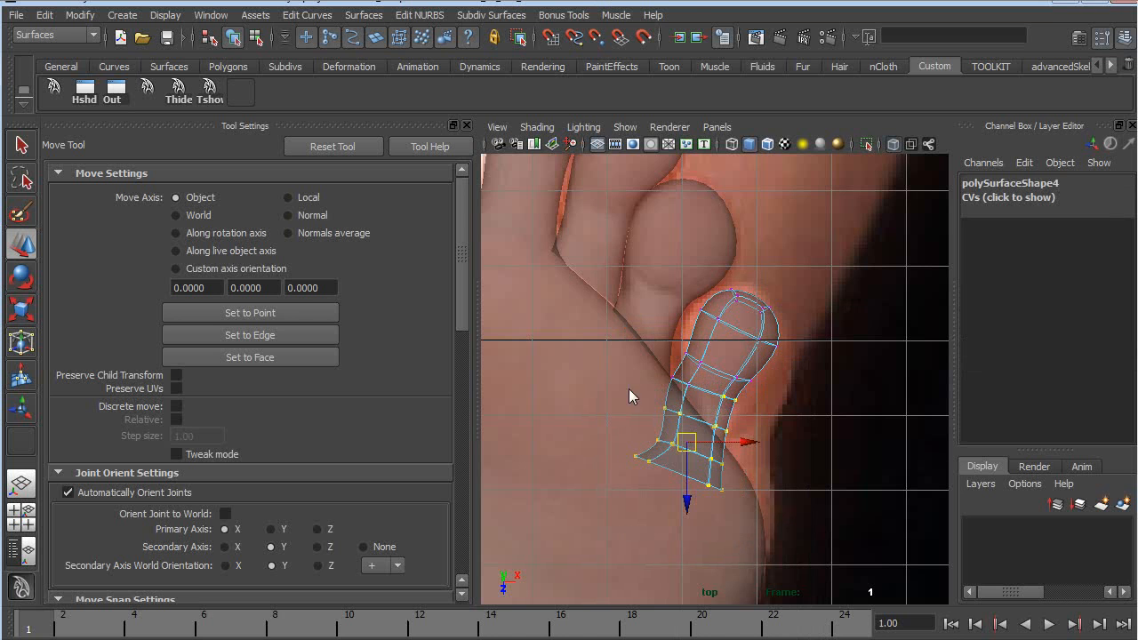
{"action": "left_click_drag", "start_coordinate": [704, 417], "coordinate": [697, 442]}
{"action": "key", "text": "1"}
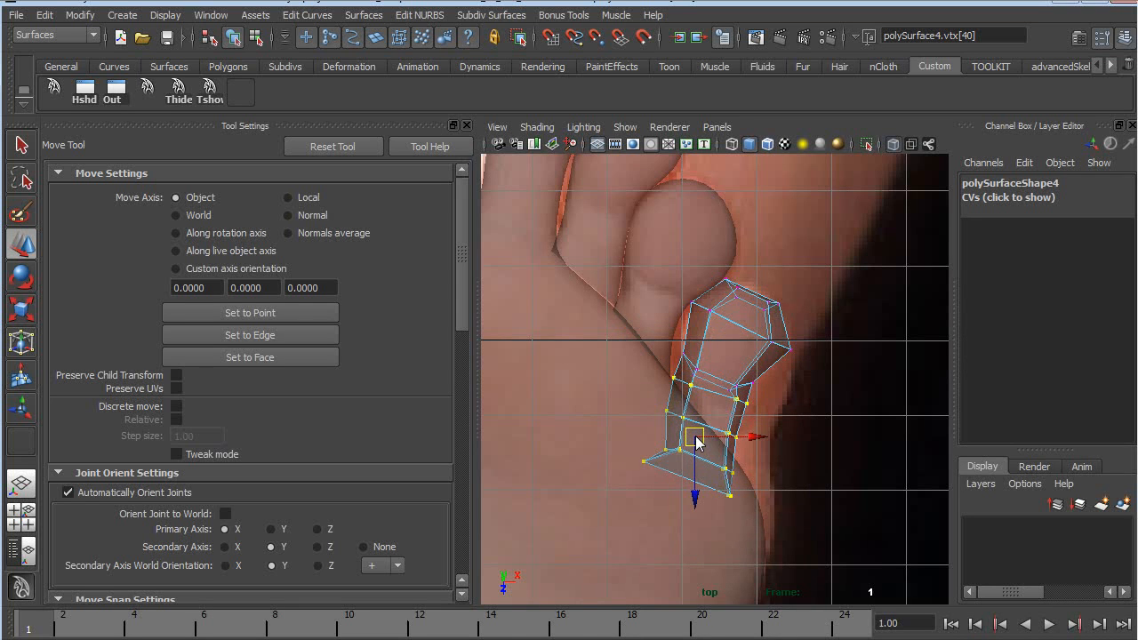
{"action": "left_click", "coordinate": [738, 388]}
{"action": "left_click_drag", "start_coordinate": [738, 388], "coordinate": [755, 390]}
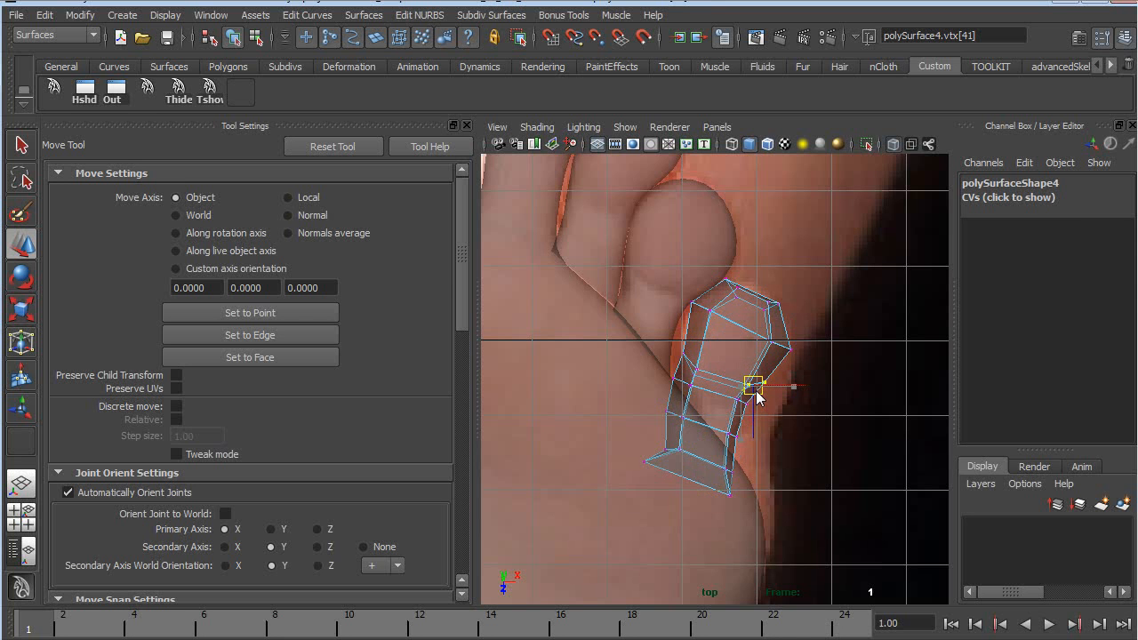
Step: Fit the whole little toe over the photo by repositioning it with Rotate Y about 12.7 and a uniform scale of about 0.846
{"action": "right_click_drag", "start_coordinate": [751, 333], "coordinate": [783, 315]}
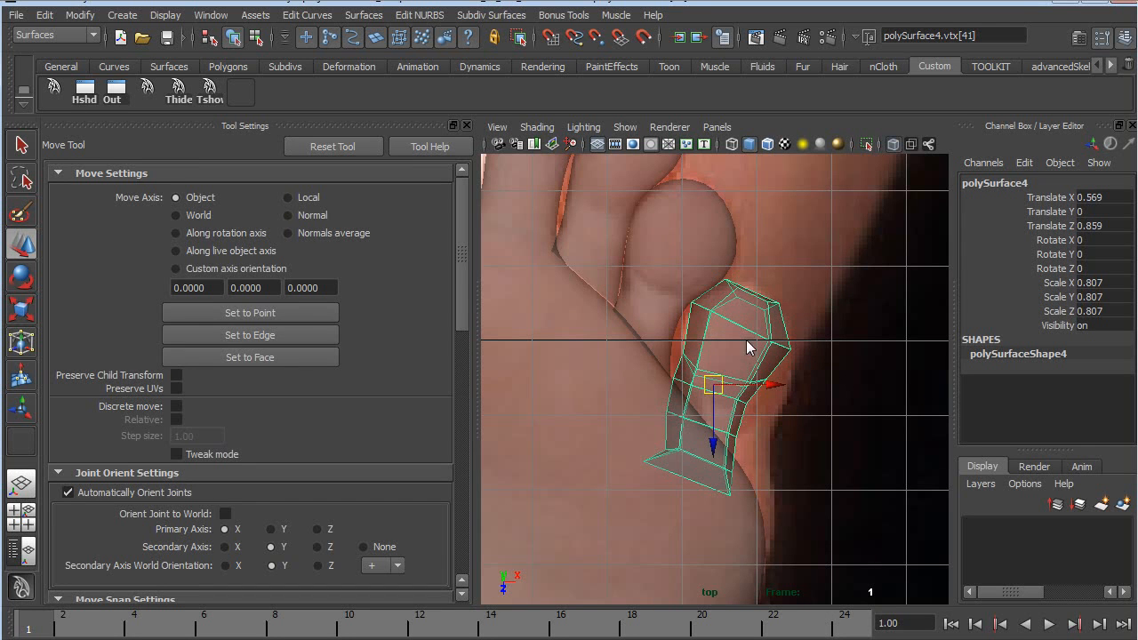
{"action": "key", "text": "e"}
{"action": "left_click_drag", "start_coordinate": [713, 477], "coordinate": [738, 474]}
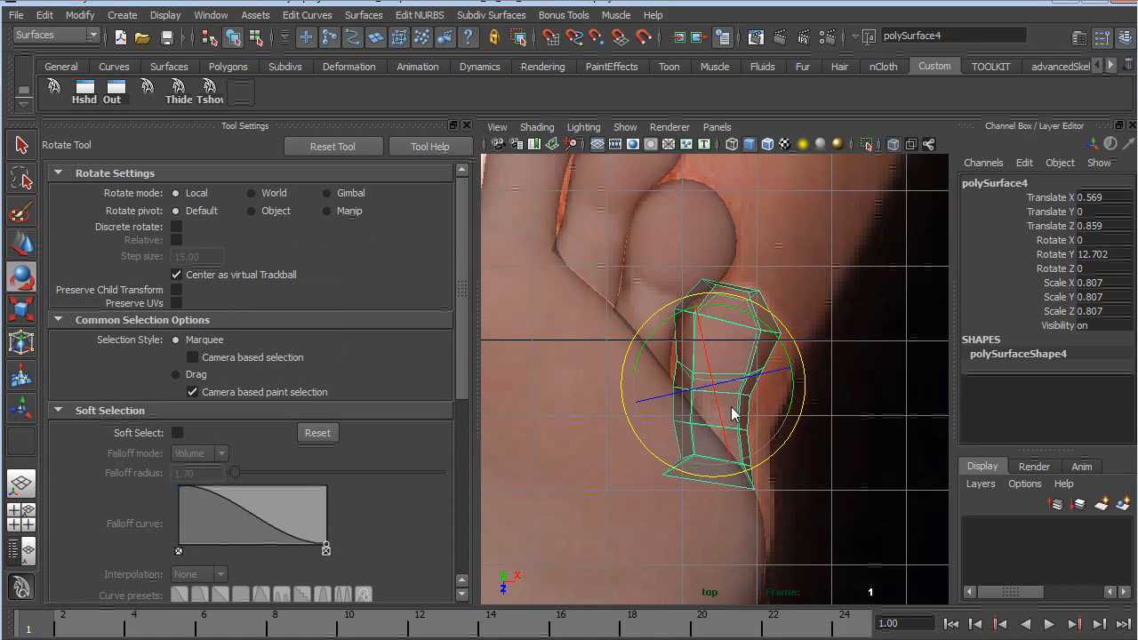
{"action": "key", "text": "w"}
{"action": "left_click_drag", "start_coordinate": [718, 377], "coordinate": [734, 424]}
{"action": "key", "text": "r"}
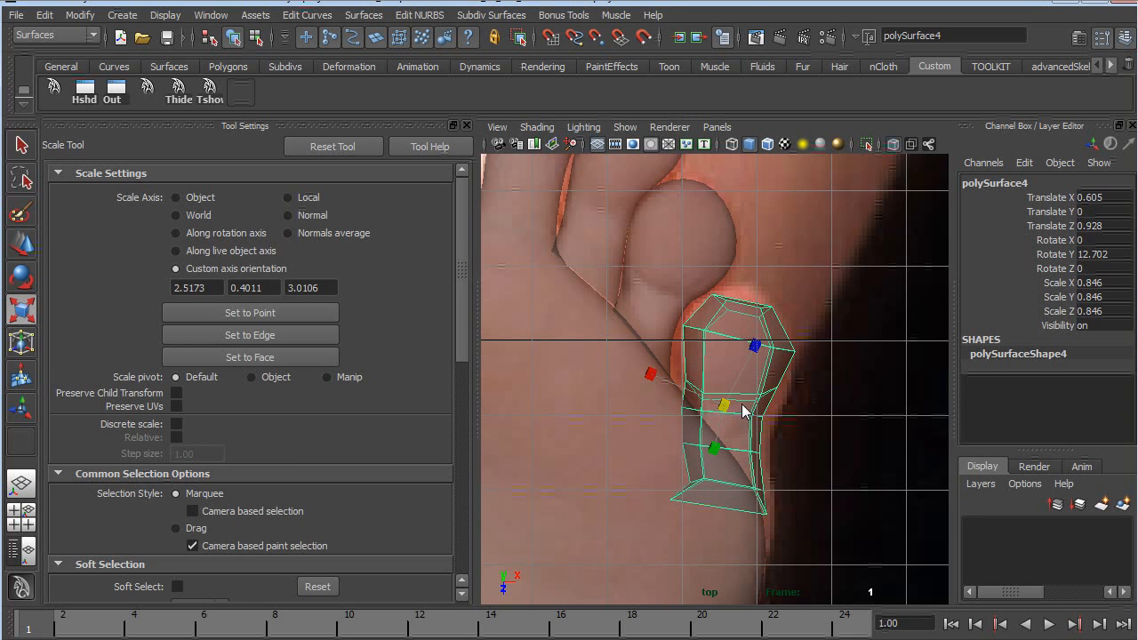
Step: Turn off the fourth toe's smooth preview in the perspective view and reposition an edge on top of its knuckle
{"action": "key", "text": "q"}
{"action": "key", "text": "space"}
{"action": "key", "text": "space"}
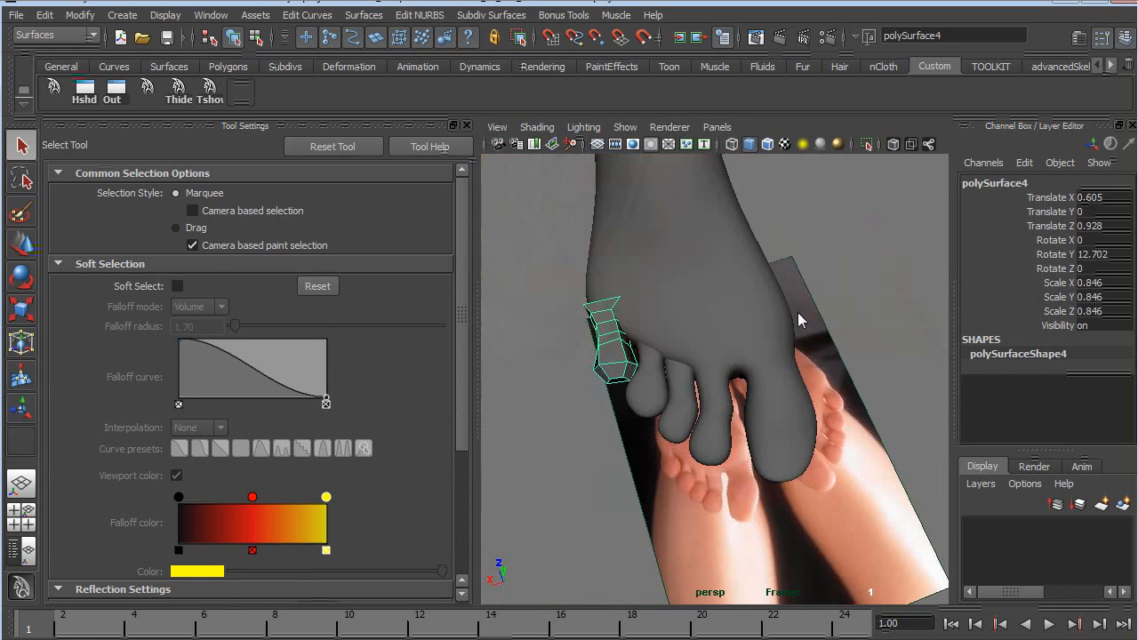
{"action": "left_click_drag", "start_coordinate": [703, 408], "coordinate": [865, 316], "text": "alt"}
{"action": "right_click_drag", "start_coordinate": [865, 316], "coordinate": [831, 448], "text": "alt"}
{"action": "left_click_drag", "start_coordinate": [831, 448], "coordinate": [702, 401], "text": "alt"}
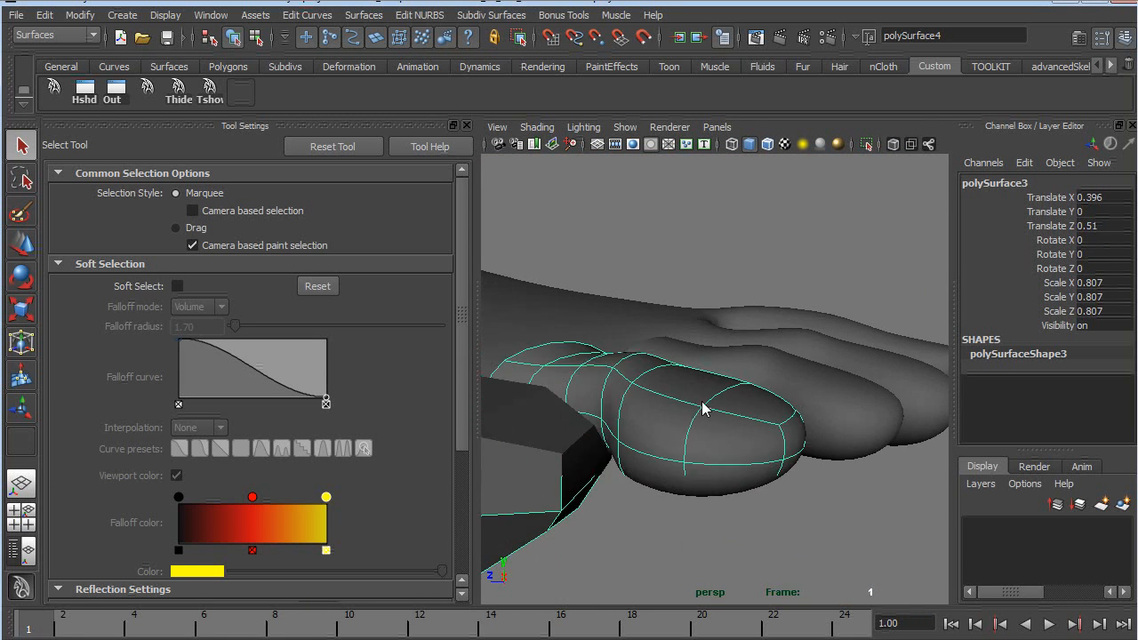
{"action": "left_click", "coordinate": [687, 449]}
{"action": "key", "text": "1"}
{"action": "left_click_drag", "start_coordinate": [686, 442], "coordinate": [769, 418], "text": "alt"}
{"action": "right_click_drag", "start_coordinate": [775, 358], "coordinate": [769, 310]}
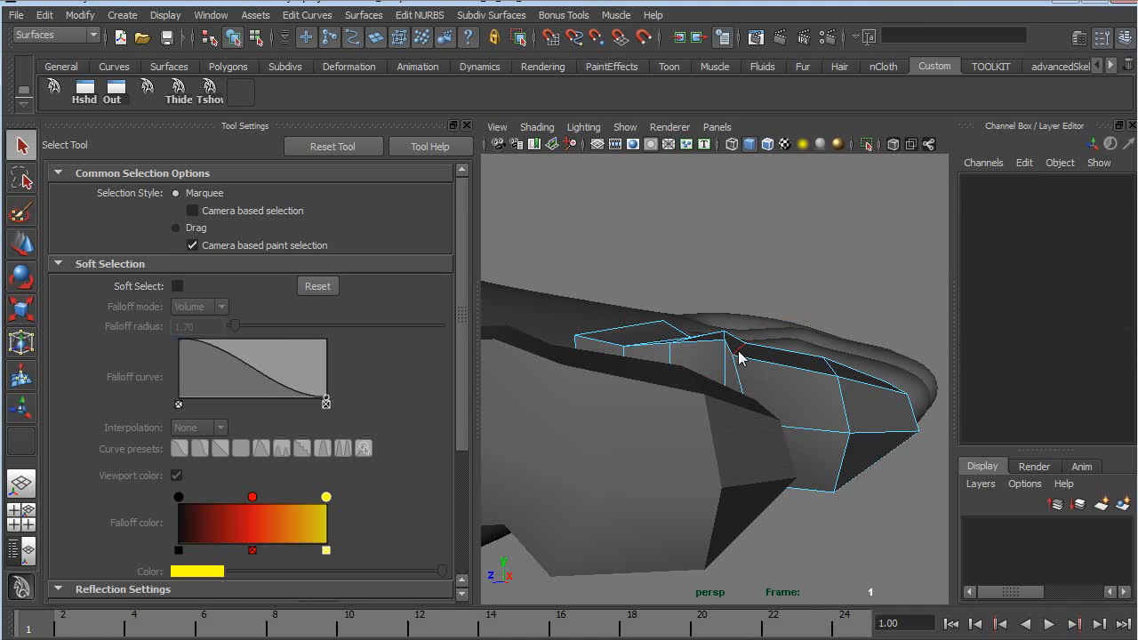
{"action": "left_click", "coordinate": [739, 355]}
{"action": "key", "text": "w"}
{"action": "left_click_drag", "start_coordinate": [747, 358], "coordinate": [751, 344], "text": "alt"}
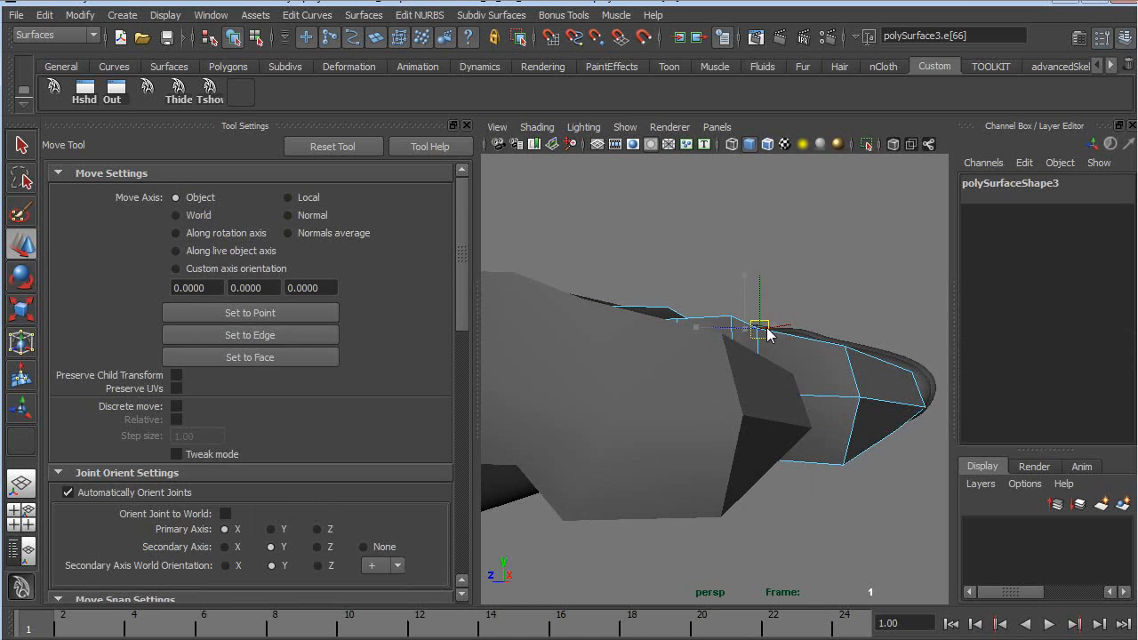
{"action": "left_click_drag", "start_coordinate": [831, 366], "coordinate": [707, 478], "text": "alt"}
Step: Switch the third toe to edge editing and pick the cross edge on top of its knuckle
{"action": "left_click", "coordinate": [691, 518]}
{"action": "left_click_drag", "start_coordinate": [691, 529], "coordinate": [743, 435], "text": "alt"}
{"action": "key", "text": "F10"}
{"action": "left_click", "coordinate": [780, 369]}
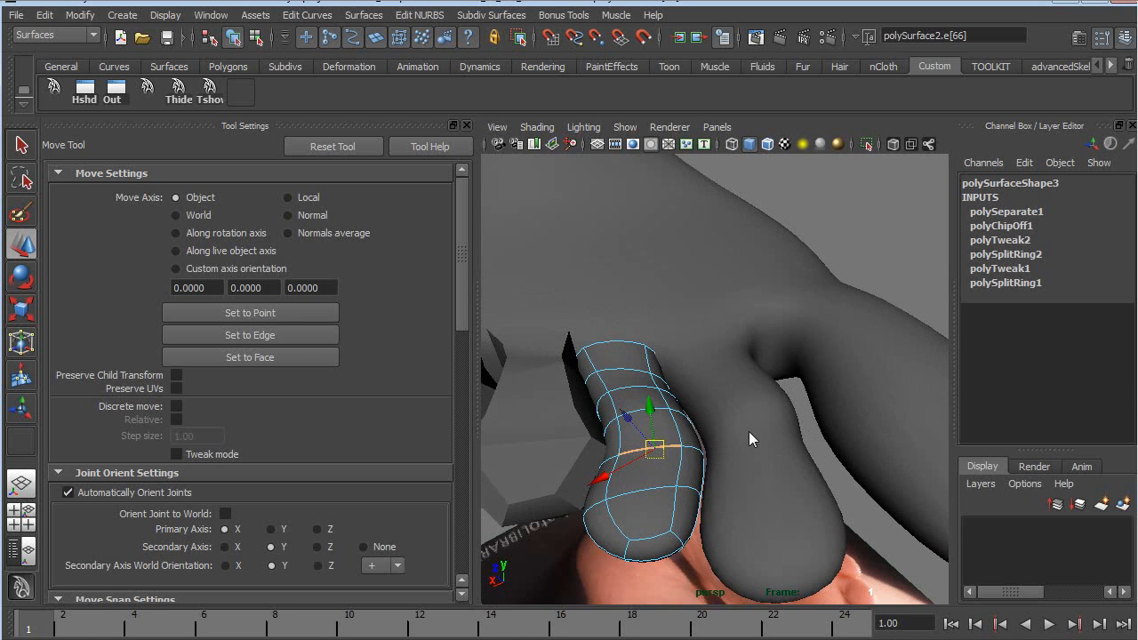
{"action": "left_click_drag", "start_coordinate": [668, 457], "coordinate": [622, 416], "text": "alt"}
Step: Delete the flared rearmost row of faces at the little toe's root
{"action": "left_click_drag", "start_coordinate": [609, 366], "coordinate": [688, 398], "text": "alt"}
{"action": "left_click", "coordinate": [669, 411]}
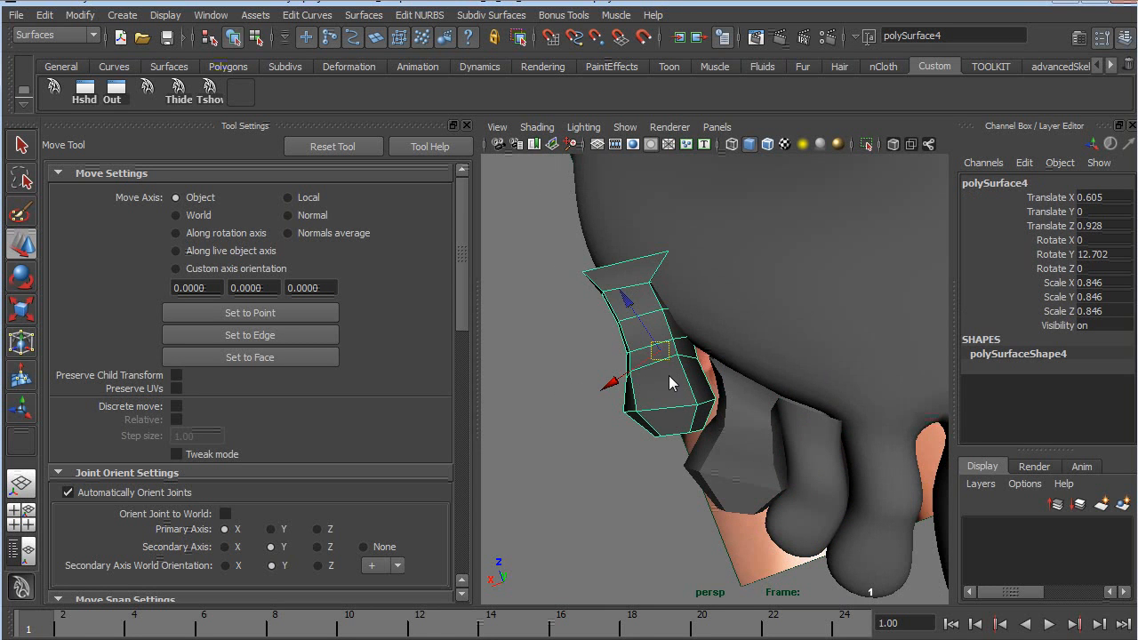
{"action": "right_click", "coordinate": [676, 377]}
{"action": "left_click", "coordinate": [670, 398]}
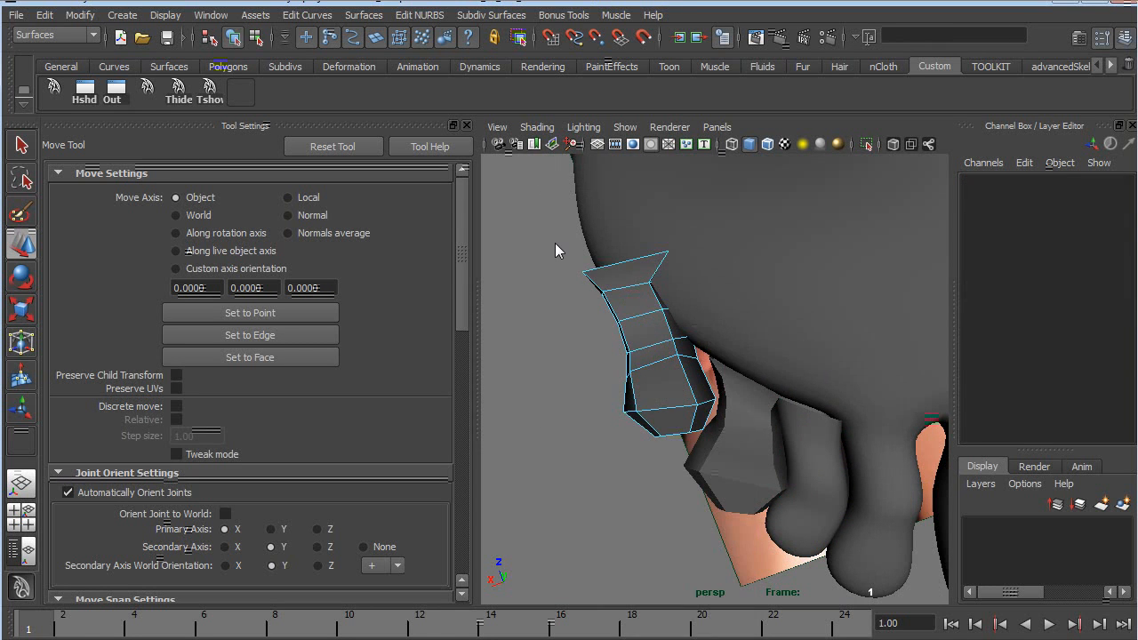
{"action": "left_click_drag", "start_coordinate": [719, 297], "coordinate": [706, 338]}
{"action": "key", "text": "Delete"}
{"action": "left_click", "coordinate": [663, 294]}
{"action": "left_click", "coordinate": [691, 349]}
Step: Move the little toe's inner root vertices forward so its base slants along the foot's front edge
{"action": "right_click_drag", "start_coordinate": [706, 338], "coordinate": [717, 309]}
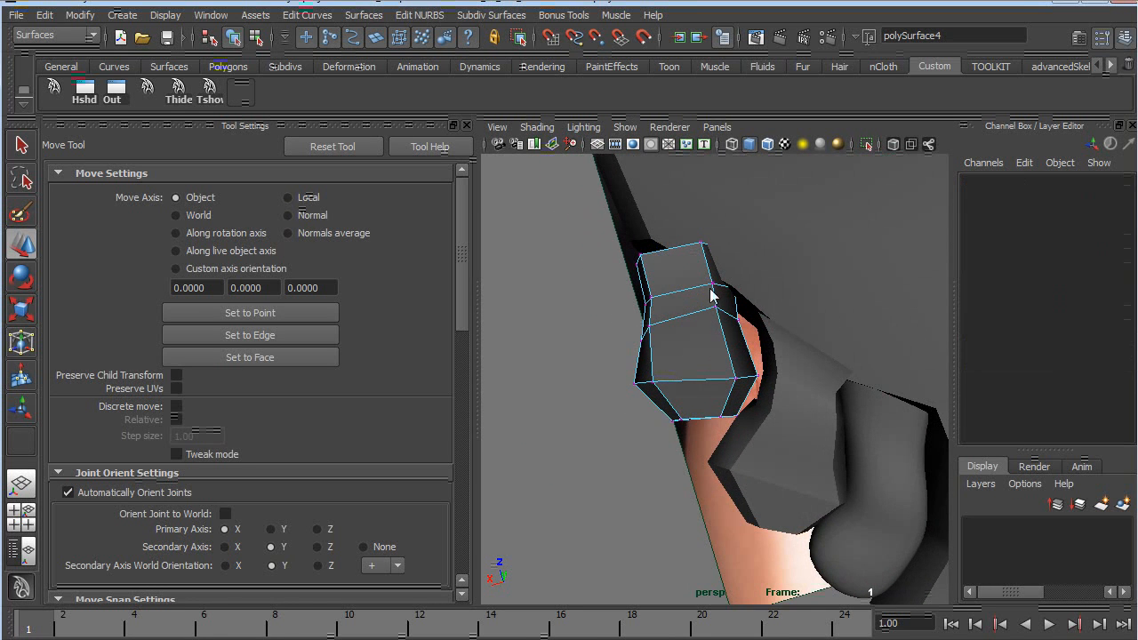
{"action": "left_click_drag", "start_coordinate": [740, 313], "coordinate": [733, 335]}
{"action": "right_click_drag", "start_coordinate": [669, 246], "coordinate": [639, 243]}
{"action": "left_click_drag", "start_coordinate": [672, 210], "coordinate": [723, 305]}
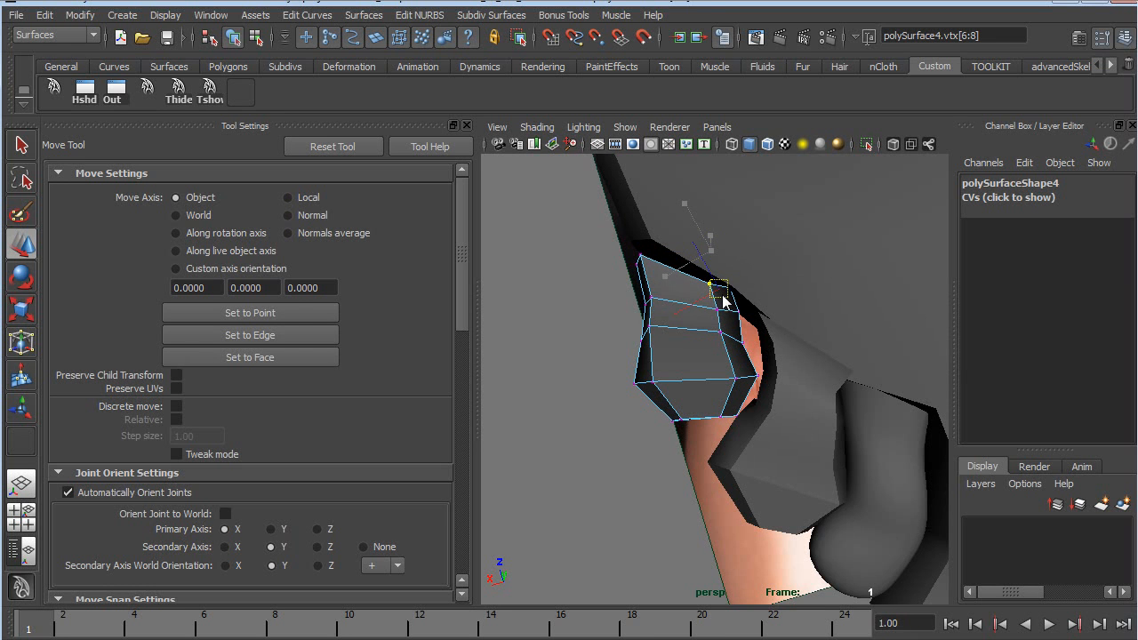
{"action": "left_click_drag", "start_coordinate": [635, 270], "coordinate": [757, 309]}
{"action": "left_click", "coordinate": [756, 292]}
{"action": "left_click", "coordinate": [820, 301]}
{"action": "left_click", "coordinate": [896, 309]}
Step: Turn off the third toe's smooth preview and lower the fourth toe to Translate Y -0.063
{"action": "left_click_drag", "start_coordinate": [896, 310], "coordinate": [712, 326], "text": "alt"}
{"action": "left_click_drag", "start_coordinate": [752, 226], "coordinate": [842, 264]}
{"action": "left_click", "coordinate": [735, 327]}
{"action": "key", "text": "1"}
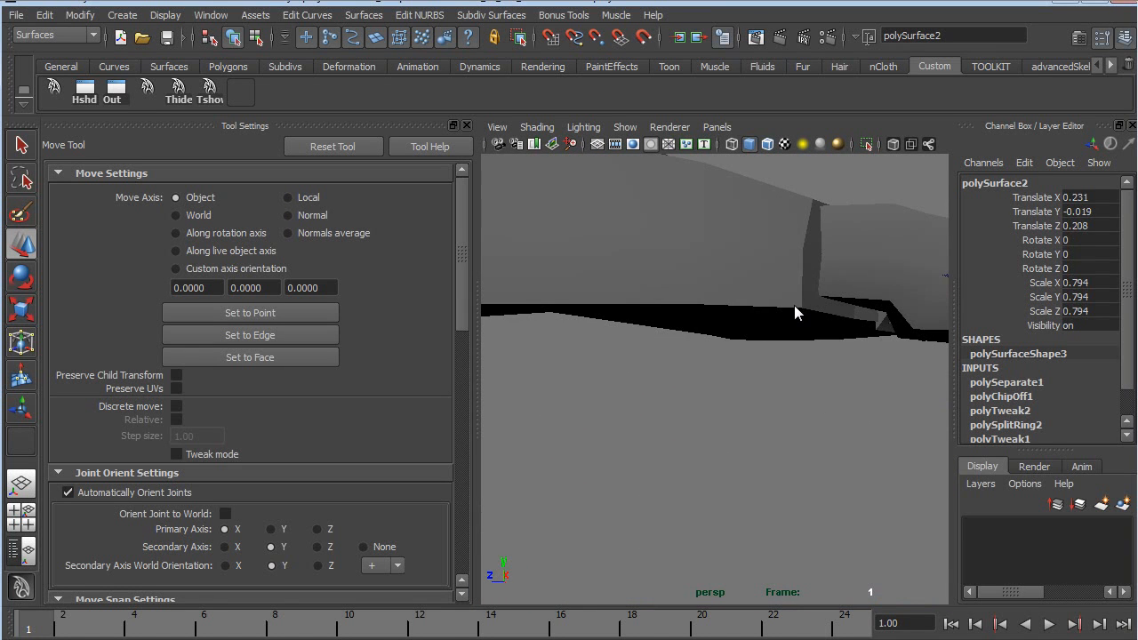
{"action": "left_click", "coordinate": [794, 305]}
{"action": "left_click_drag", "start_coordinate": [838, 310], "coordinate": [711, 311], "text": "alt"}
{"action": "left_click", "coordinate": [696, 266]}
{"action": "mouse_move", "coordinate": [668, 220]}
{"action": "left_mouse_down"}
{"action": "mouse_move", "coordinate": [659, 214]}
{"action": "mouse_move", "coordinate": [668, 220]}
{"action": "left_mouse_up"}
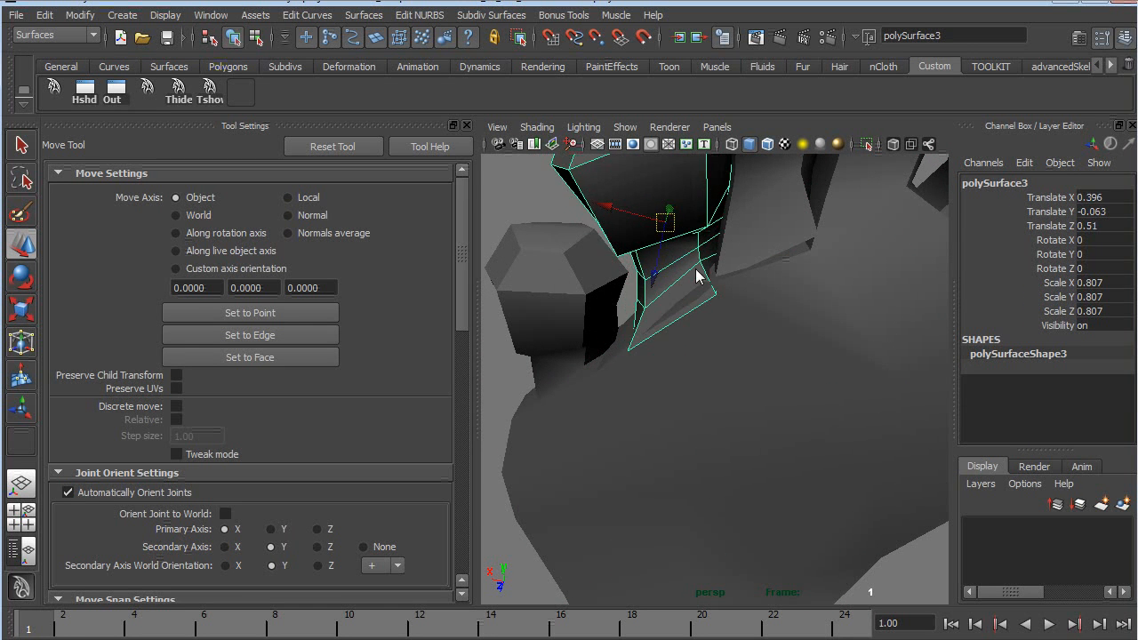
Step: Try to move a foot front-edge vertex toward the adjoining toe's base corner
{"action": "left_click", "coordinate": [730, 332]}
{"action": "right_click_drag", "start_coordinate": [736, 306], "coordinate": [669, 305]}
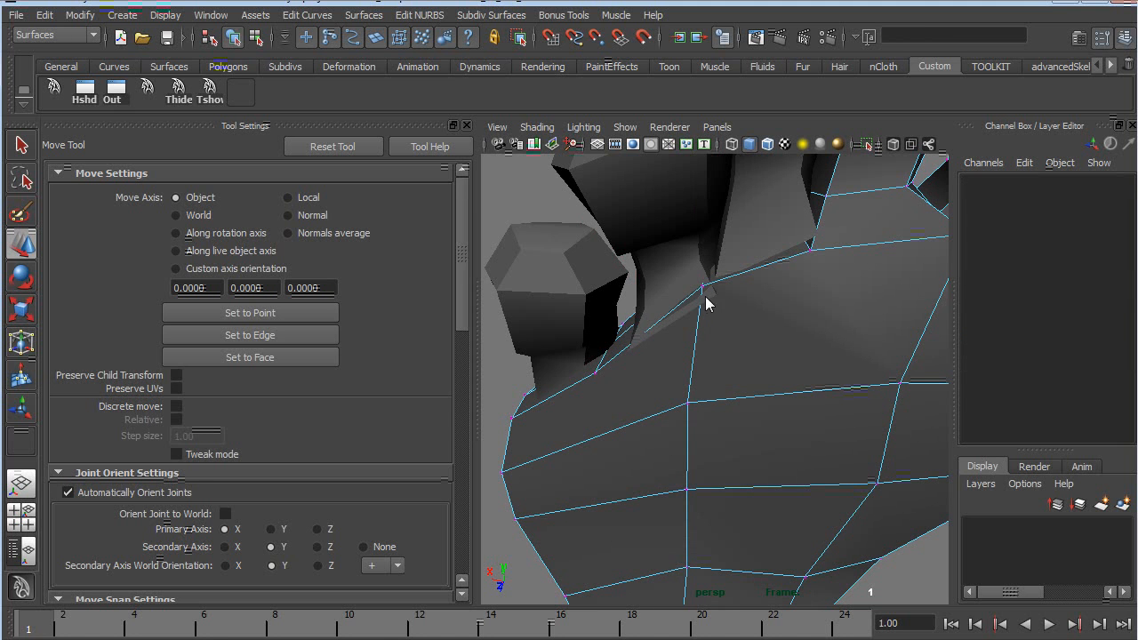
{"action": "left_click", "coordinate": [702, 287]}
{"action": "left_click_drag", "start_coordinate": [710, 292], "coordinate": [716, 296]}
{"action": "key", "text": "ctrl+z"}
Step: Snap the two underside corner vertices of the third toe's base onto the matching vertices of the foot's front edge
{"action": "left_click_drag", "start_coordinate": [693, 341], "coordinate": [665, 307], "text": "alt"}
{"action": "right_click_drag", "start_coordinate": [663, 264], "coordinate": [756, 209], "text": "alt"}
{"action": "middle_click_drag", "start_coordinate": [755, 209], "coordinate": [694, 370], "text": "alt"}
{"action": "left_click", "coordinate": [693, 361]}
{"action": "mouse_move", "coordinate": [692, 360]}
{"action": "left_mouse_down", "text": "alt"}
{"action": "mouse_move", "coordinate": [701, 326]}
{"action": "mouse_move", "coordinate": [703, 366]}
{"action": "left_mouse_up", "text": "alt"}
{"action": "right_click_drag", "start_coordinate": [703, 365], "coordinate": [740, 375], "text": "alt"}
{"action": "right_click_drag", "start_coordinate": [702, 311], "coordinate": [665, 308]}
{"action": "left_click", "coordinate": [735, 346]}
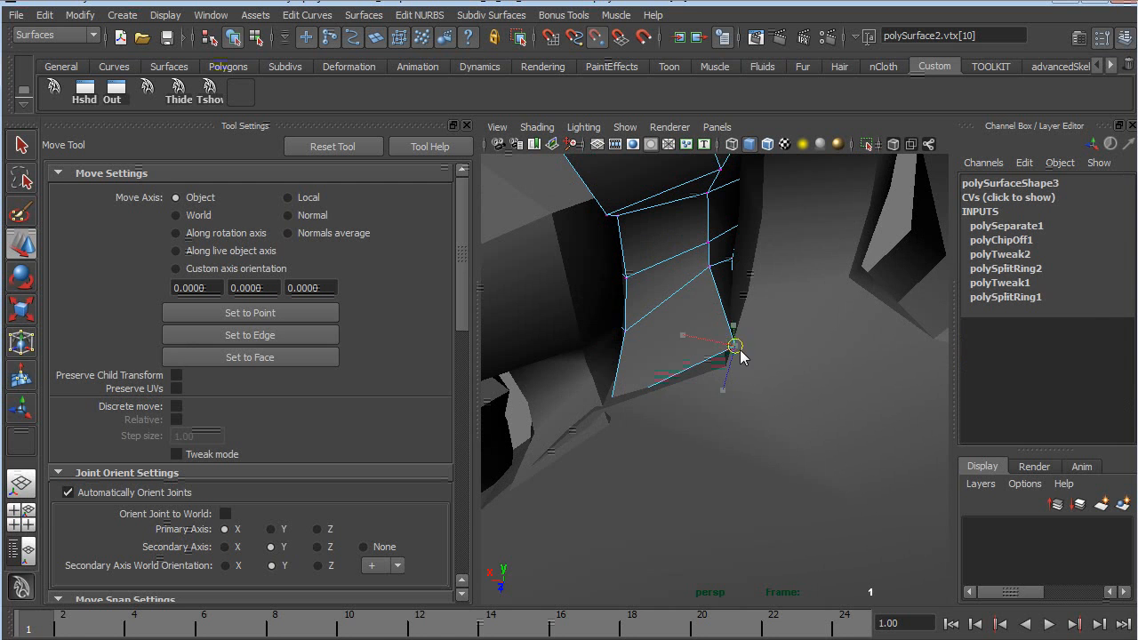
{"action": "left_click_drag", "start_coordinate": [740, 351], "coordinate": [731, 374]}
{"action": "left_click", "coordinate": [616, 412]}
{"action": "key", "text": "v"}
{"action": "left_click_drag", "start_coordinate": [612, 408], "coordinate": [605, 414]}
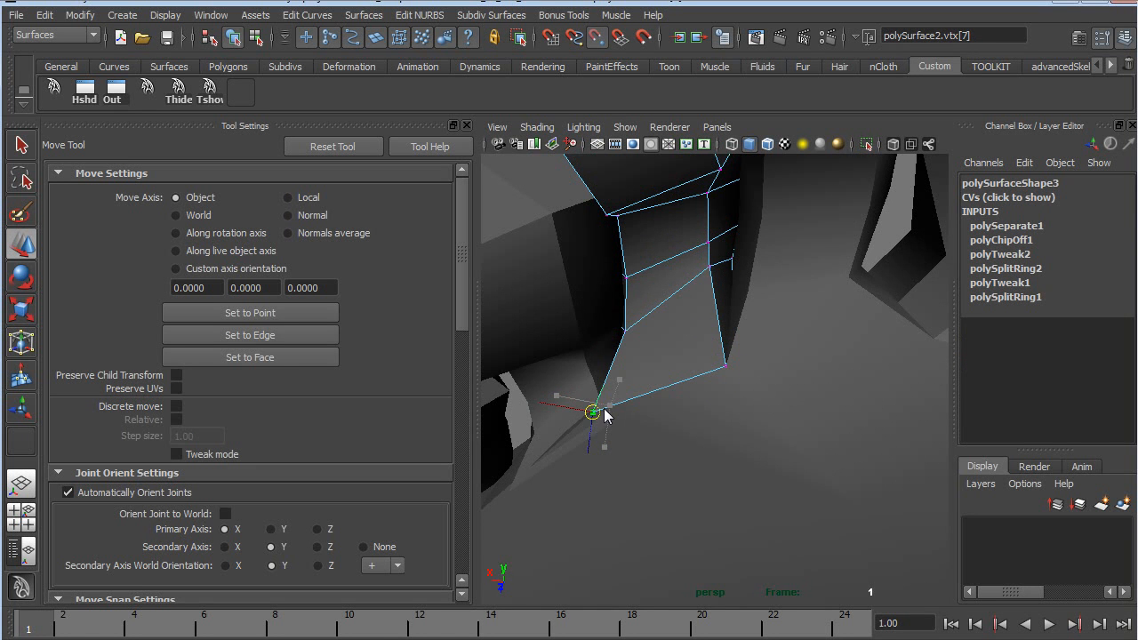
Step: Snap the third toe's remaining side and upper base vertices onto the foot's front edge
{"action": "left_click_drag", "start_coordinate": [740, 307], "coordinate": [764, 398], "text": "alt"}
{"action": "left_click", "coordinate": [770, 409]}
{"action": "key", "text": "v"}
{"action": "mouse_move", "coordinate": [624, 393]}
{"action": "left_mouse_down"}
{"action": "mouse_move", "coordinate": [654, 420]}
{"action": "mouse_move", "coordinate": [635, 407]}
{"action": "left_mouse_up"}
{"action": "key", "text": "v"}
{"action": "left_click_drag", "start_coordinate": [753, 442], "coordinate": [705, 453], "text": "alt"}
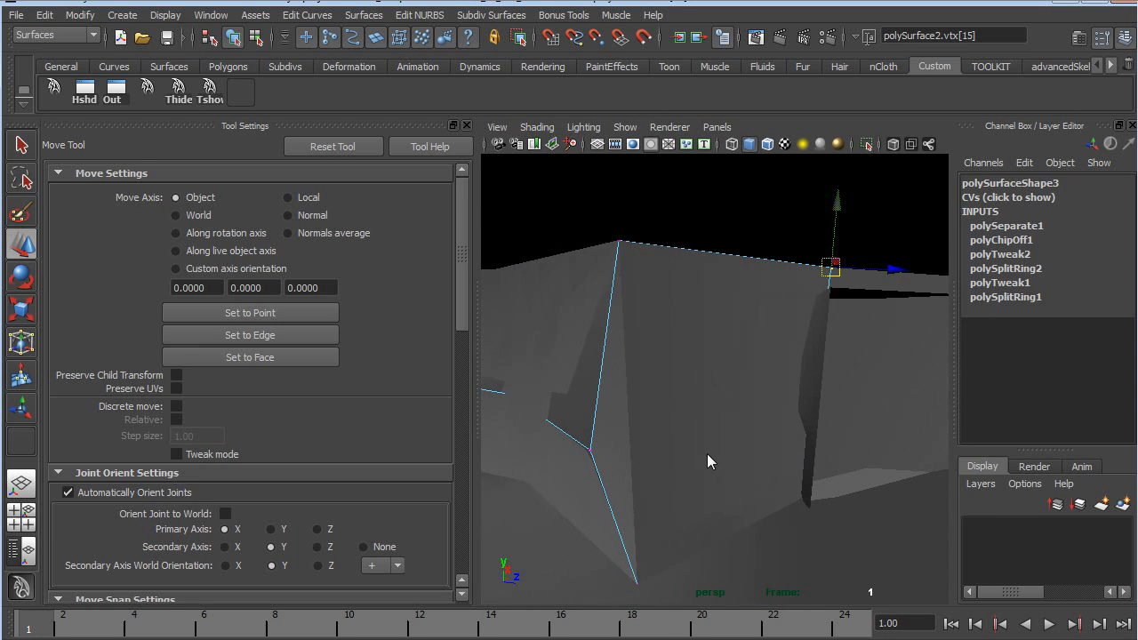
{"action": "left_click", "coordinate": [589, 450]}
{"action": "left_click_drag", "start_coordinate": [593, 458], "coordinate": [627, 446]}
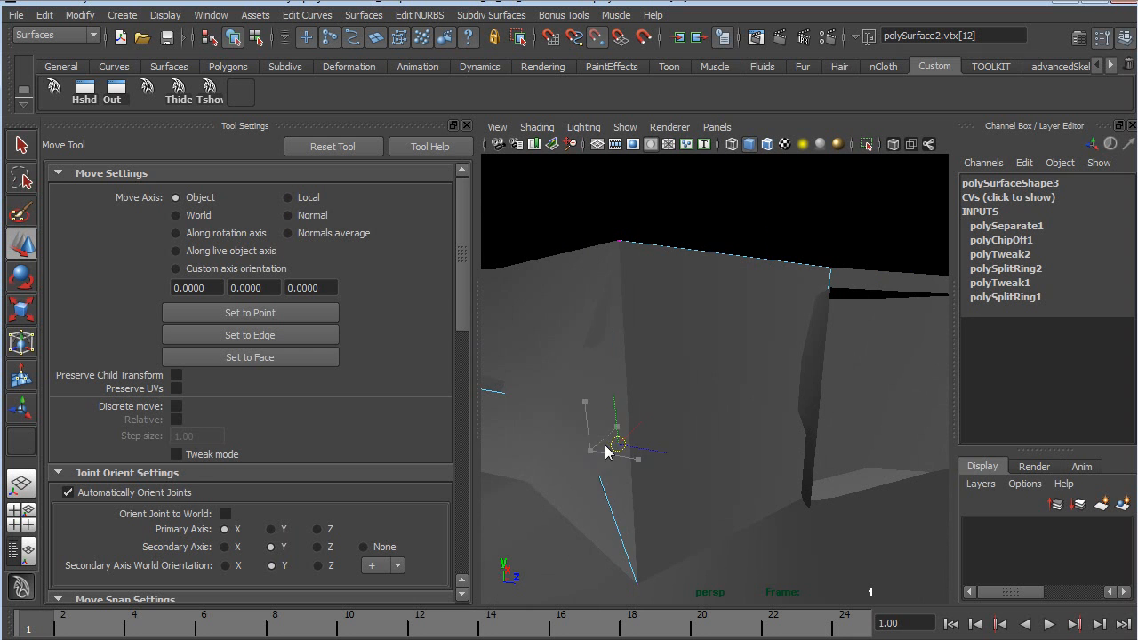
{"action": "left_click_drag", "start_coordinate": [899, 433], "coordinate": [673, 336], "text": "alt"}
{"action": "left_click_drag", "start_coordinate": [648, 466], "coordinate": [651, 441]}
Step: Edit the fourth toe's vertices and snap its first base vertices onto the adjoining foot vertices
{"action": "key", "text": "F8"}
{"action": "key", "text": "F8"}
{"action": "left_click_drag", "start_coordinate": [662, 574], "coordinate": [609, 373], "text": "alt"}
{"action": "left_click", "coordinate": [623, 383]}
{"action": "right_click_drag", "start_coordinate": [623, 383], "coordinate": [620, 498], "text": "alt"}
{"action": "left_click_drag", "start_coordinate": [619, 562], "coordinate": [649, 531]}
{"action": "right_click_drag", "start_coordinate": [674, 460], "coordinate": [624, 503], "text": "alt"}
{"action": "left_click_drag", "start_coordinate": [624, 503], "coordinate": [686, 409], "text": "alt"}
Step: Show the model in wireframe and fit the fourth toe's remaining base vertices to the foot's front edge
{"action": "mouse_move", "coordinate": [697, 497]}
{"action": "left_mouse_down", "text": "alt"}
{"action": "mouse_move", "coordinate": [722, 498]}
{"action": "mouse_move", "coordinate": [733, 431]}
{"action": "mouse_move", "coordinate": [698, 356]}
{"action": "mouse_move", "coordinate": [772, 345]}
{"action": "left_mouse_up", "text": "alt"}
{"action": "key", "text": "4"}
{"action": "left_click", "coordinate": [691, 461]}
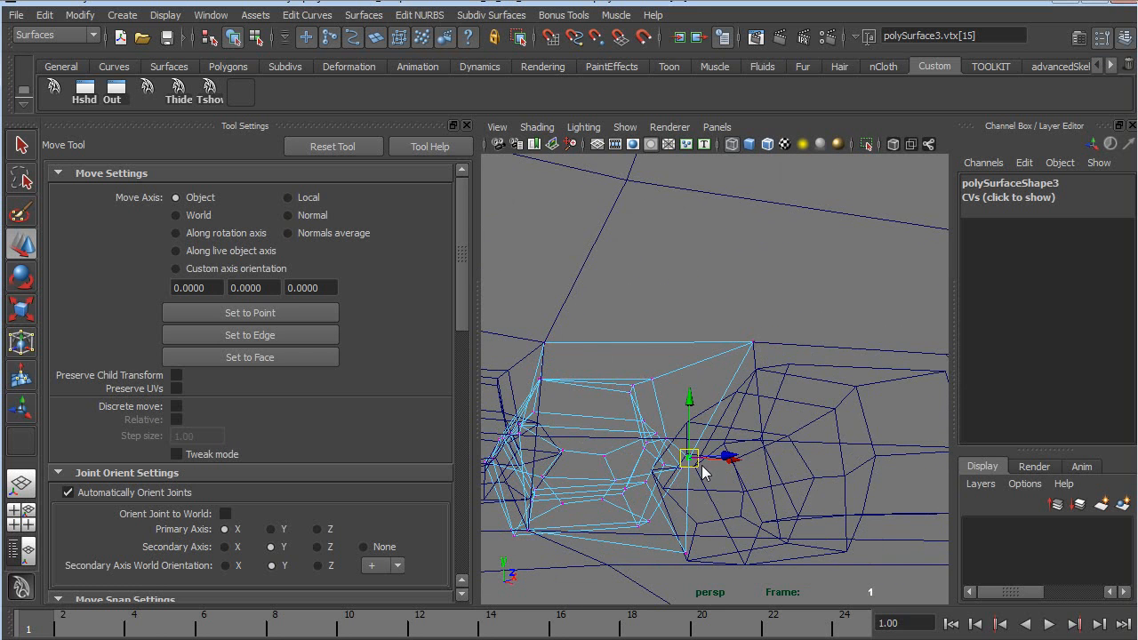
{"action": "left_click_drag", "start_coordinate": [767, 438], "coordinate": [740, 390], "text": "alt"}
{"action": "left_click", "coordinate": [668, 481]}
{"action": "scroll", "coordinate": [741, 389], "scroll_direction": "down", "scroll_amount": 5}
{"action": "left_click_drag", "start_coordinate": [738, 478], "coordinate": [792, 515], "text": "alt"}
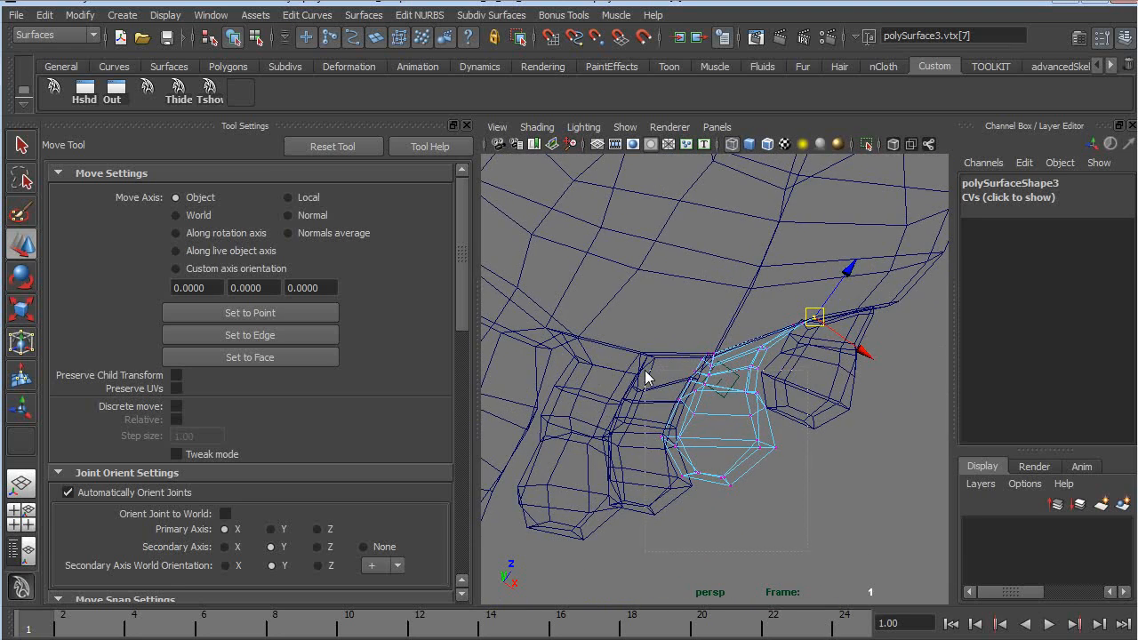
{"action": "key", "text": "f"}
{"action": "left_click_drag", "start_coordinate": [779, 377], "coordinate": [836, 434], "text": "alt"}
{"action": "right_click_drag", "start_coordinate": [758, 382], "coordinate": [842, 335], "text": "ctrl"}
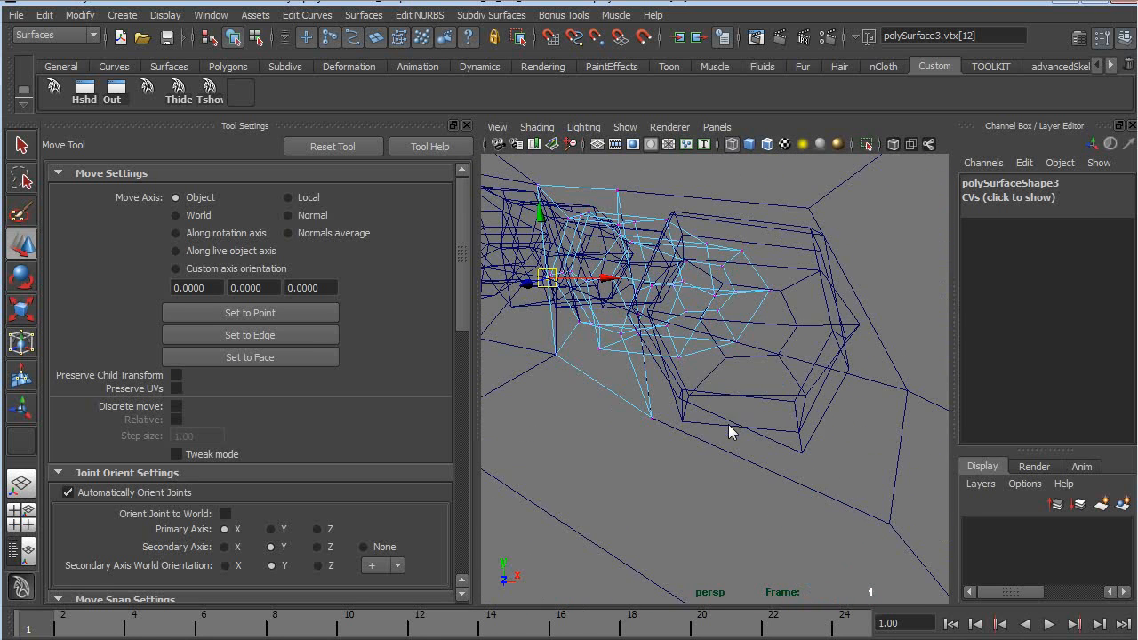
{"action": "left_click", "coordinate": [730, 424]}
Step: Edit the little toe's vertices and snap two of its outer base vertices onto the foot's front edge
{"action": "left_click_drag", "start_coordinate": [729, 425], "coordinate": [783, 365], "text": "alt"}
{"action": "right_click_drag", "start_coordinate": [671, 336], "coordinate": [614, 335]}
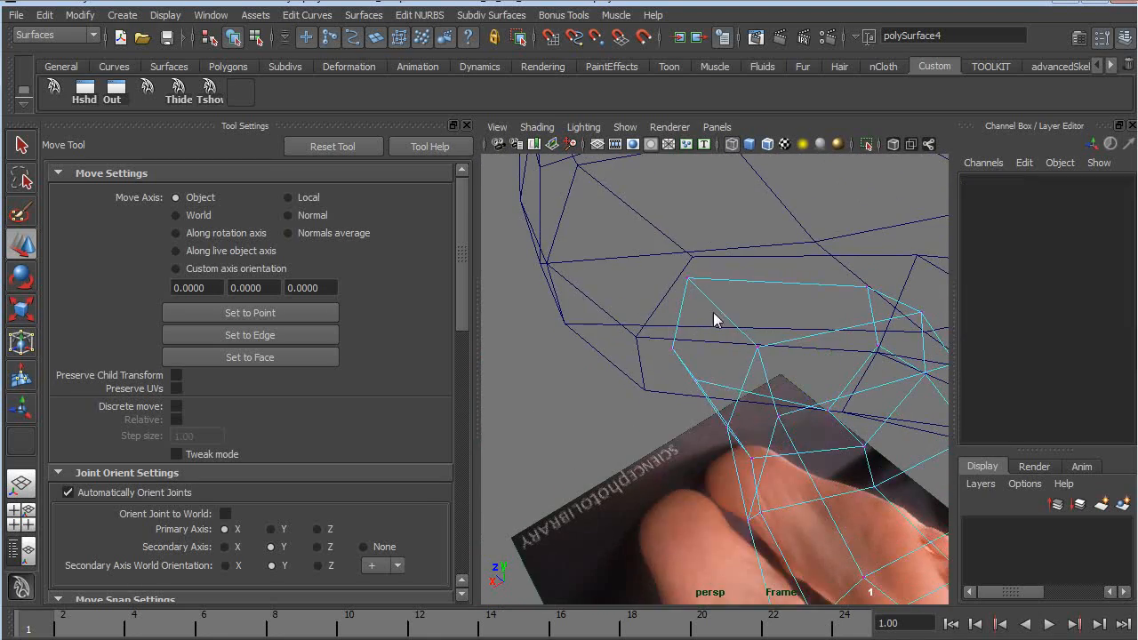
{"action": "left_click", "coordinate": [684, 271]}
{"action": "left_click_drag", "start_coordinate": [685, 287], "coordinate": [692, 259]}
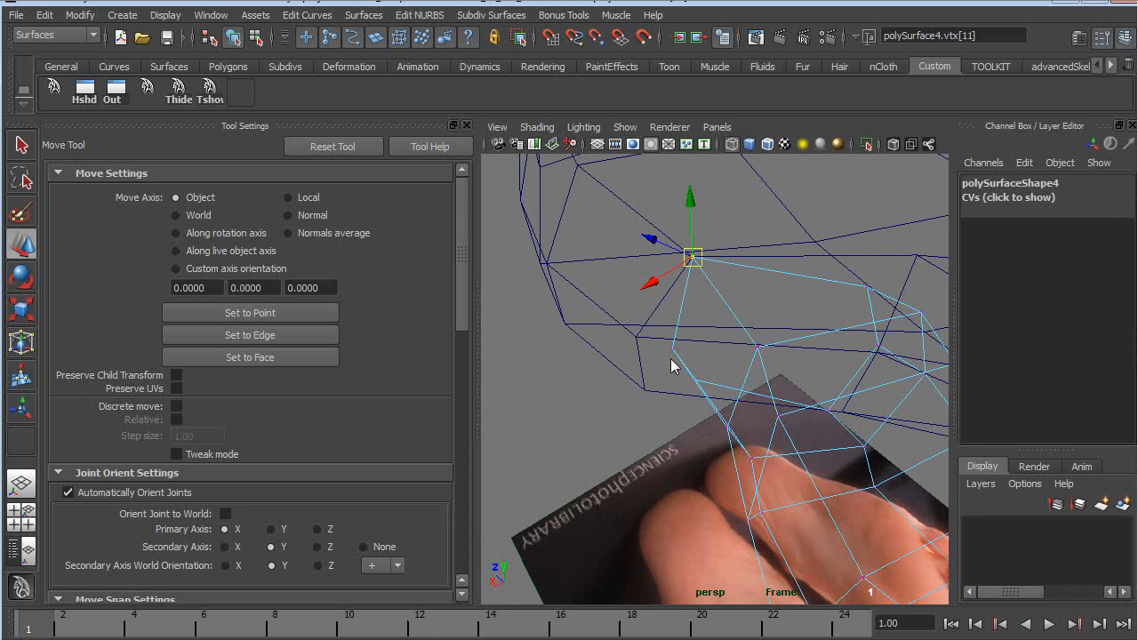
{"action": "left_click_drag", "start_coordinate": [667, 346], "coordinate": [652, 353]}
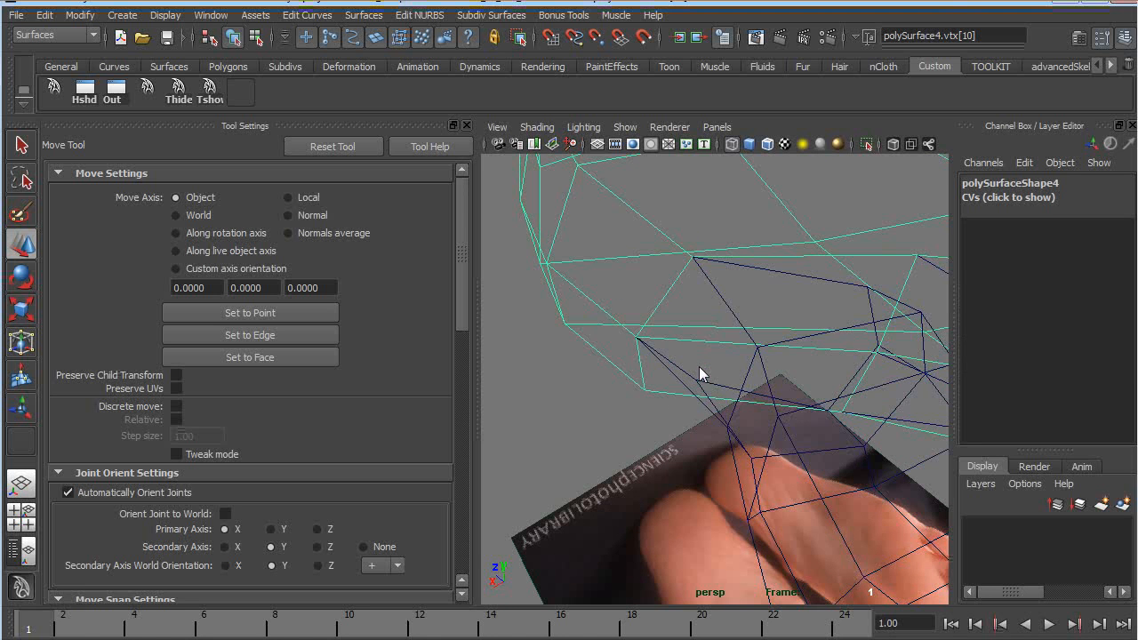
Step: Undo the accidental foot selection and snap the little toe's lower outer base vertex onto the foot's lower corner
{"action": "left_click", "coordinate": [708, 395]}
{"action": "key", "text": "ctrl+z"}
{"action": "key", "text": "ctrl+z"}
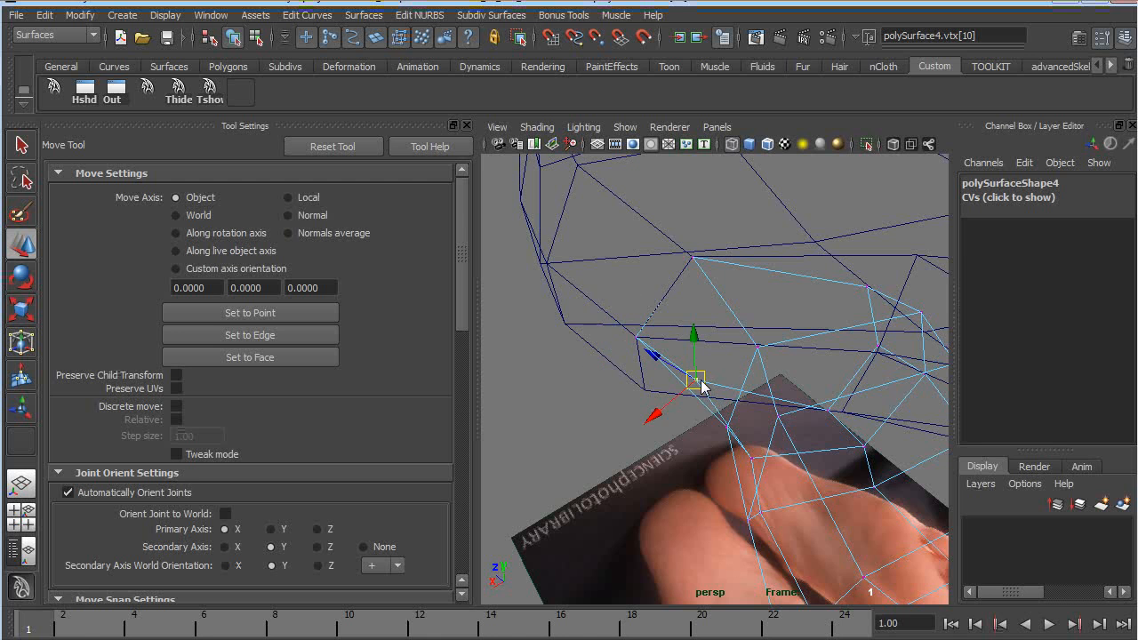
{"action": "left_click_drag", "start_coordinate": [702, 385], "coordinate": [653, 400]}
{"action": "left_click_drag", "start_coordinate": [824, 410], "coordinate": [646, 397], "text": "alt"}
{"action": "left_click_drag", "start_coordinate": [633, 489], "coordinate": [824, 459], "text": "alt"}
{"action": "left_click_drag", "start_coordinate": [848, 299], "coordinate": [707, 340], "text": "alt"}
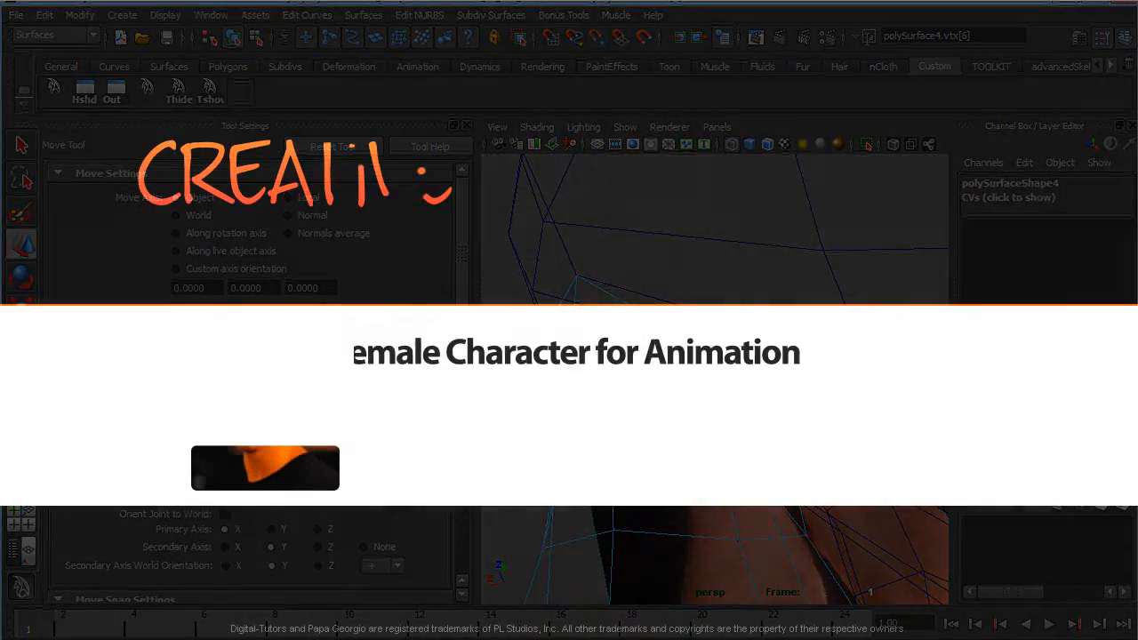